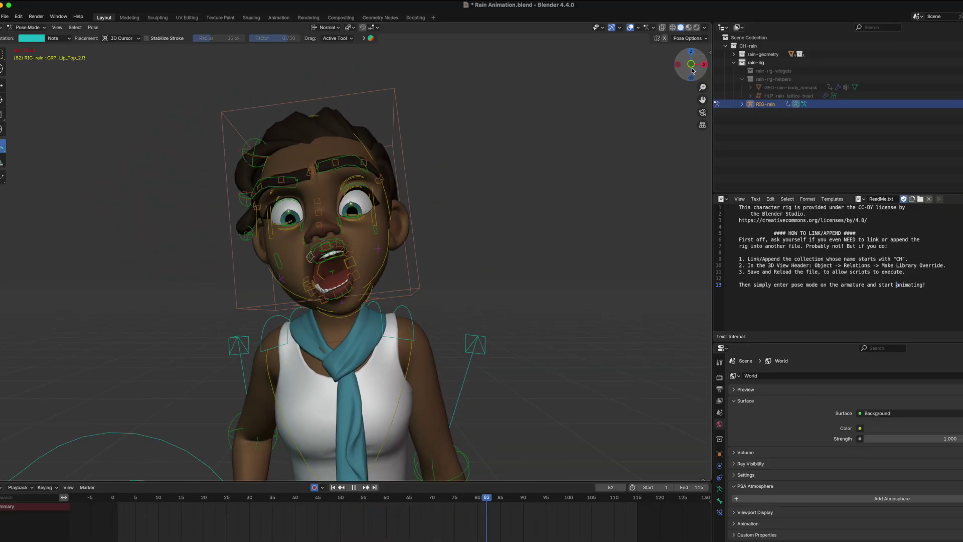
Play through the facial animation to its last frame, then return the timeline to frame 1
key("space")
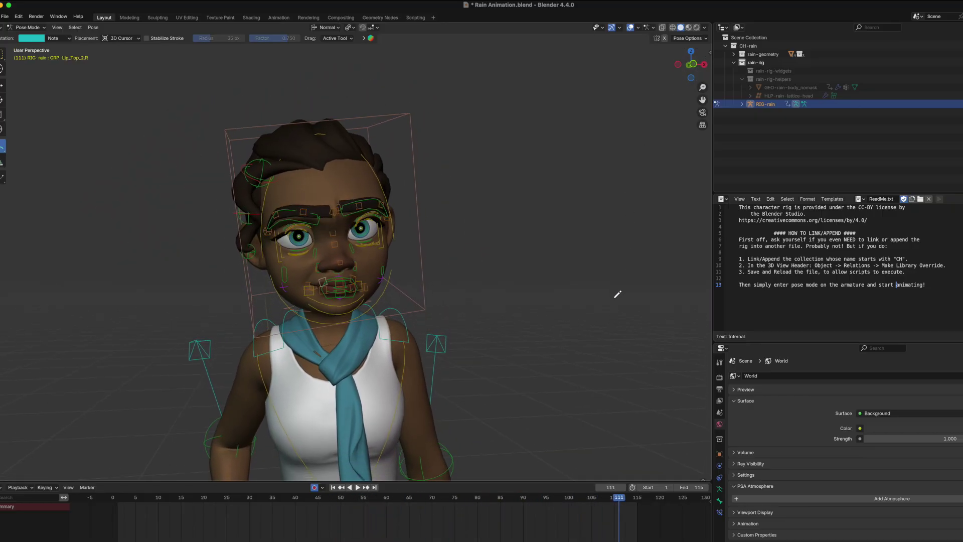
left_click_drag(623, 499, 637, 495)
mouse_move(690, 66)
left_mouse_down()
mouse_move(701, 65)
mouse_move(692, 61)
left_mouse_up()
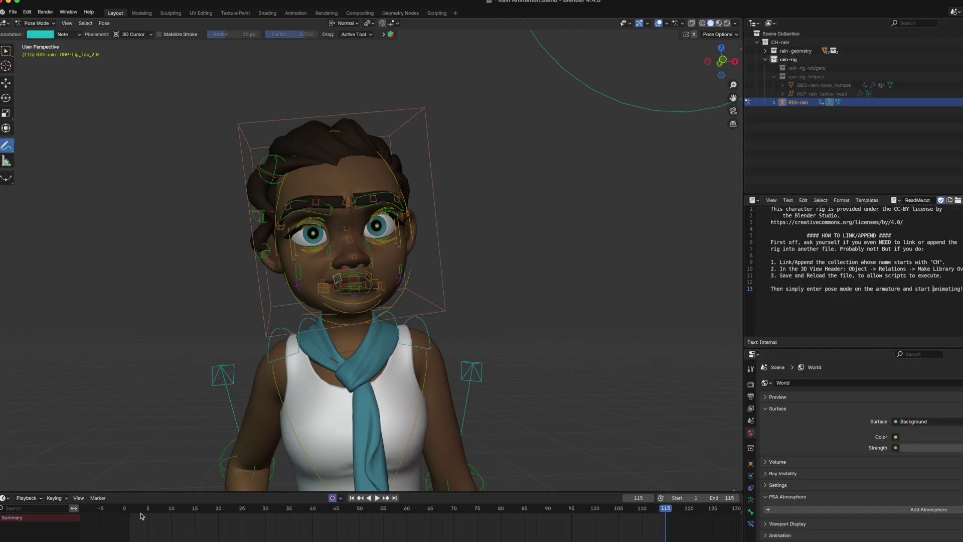
left_click(139, 510)
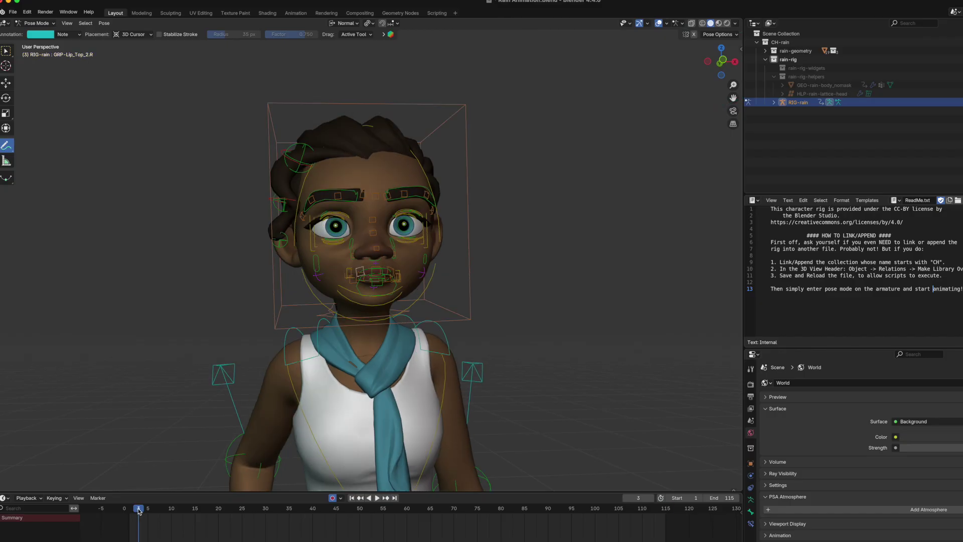
left_click_drag(140, 511, 129, 510)
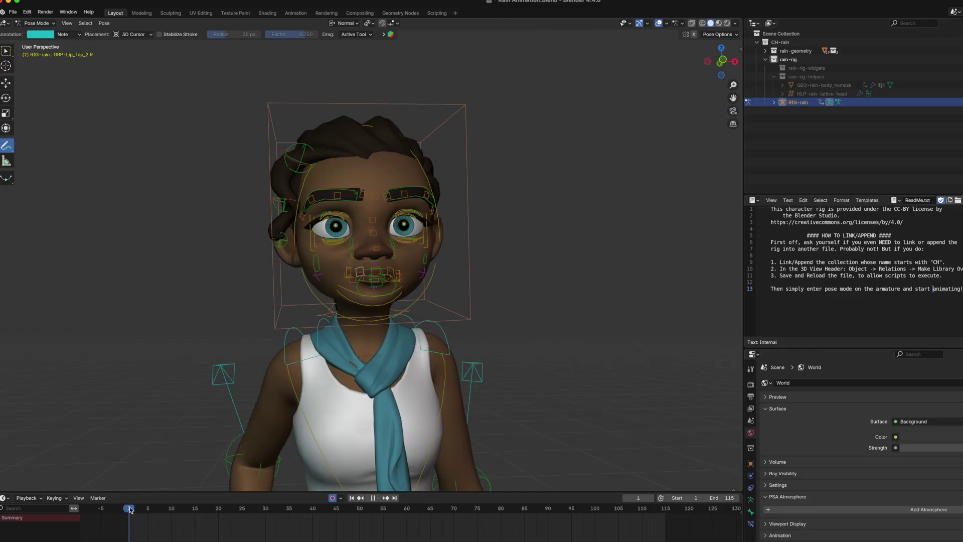
left_click_drag(707, 67, 730, 74)
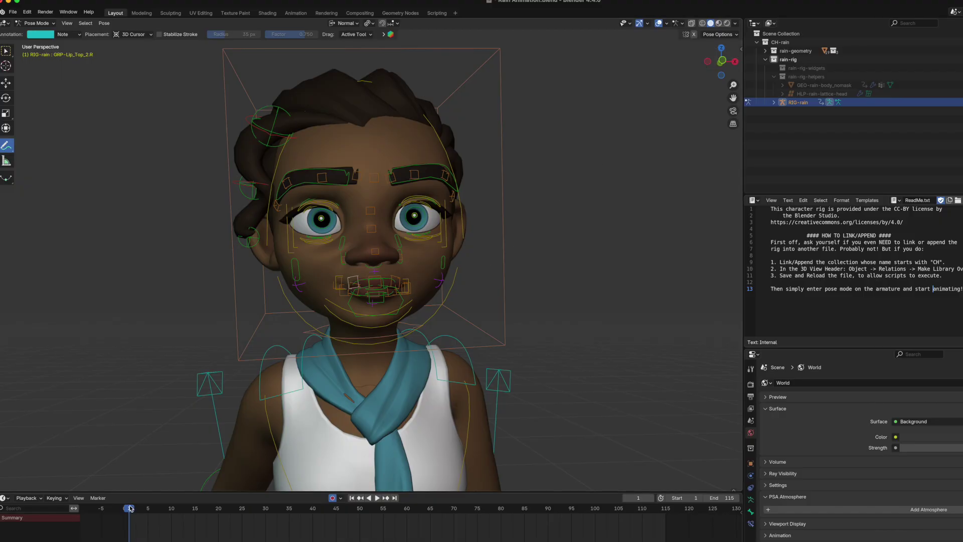
Select all of the rig's controls and examine the facial poses at frames 21, 46, 69, 92 and 112
key("a")
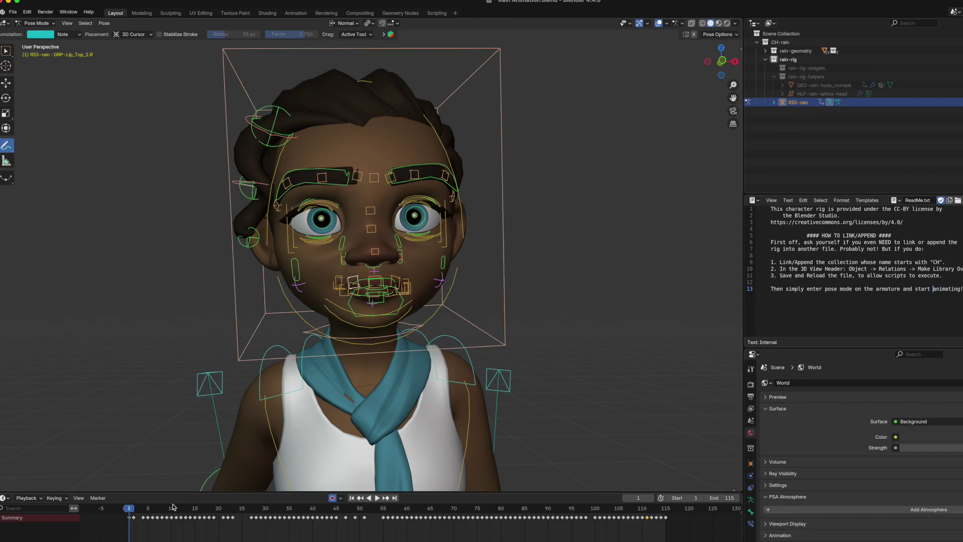
left_click(223, 511)
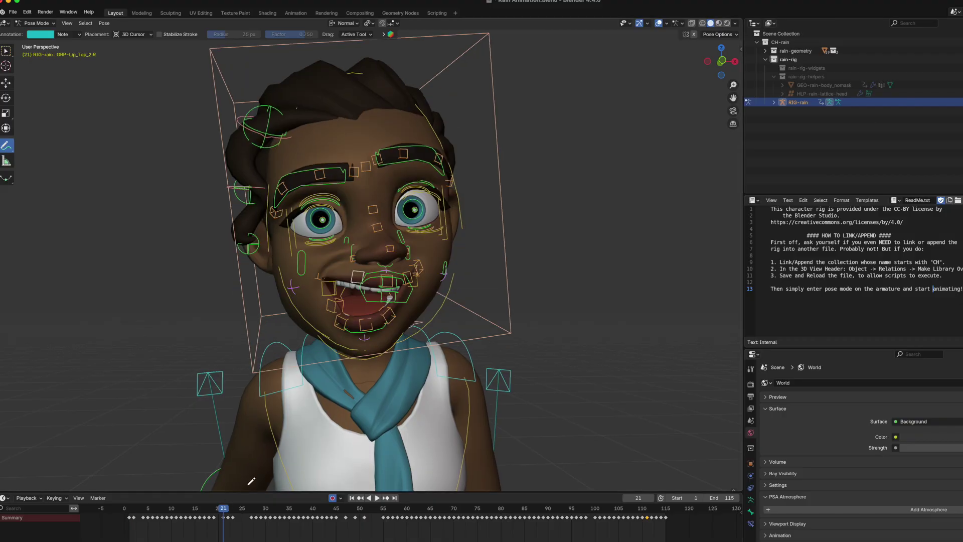
left_click(343, 511)
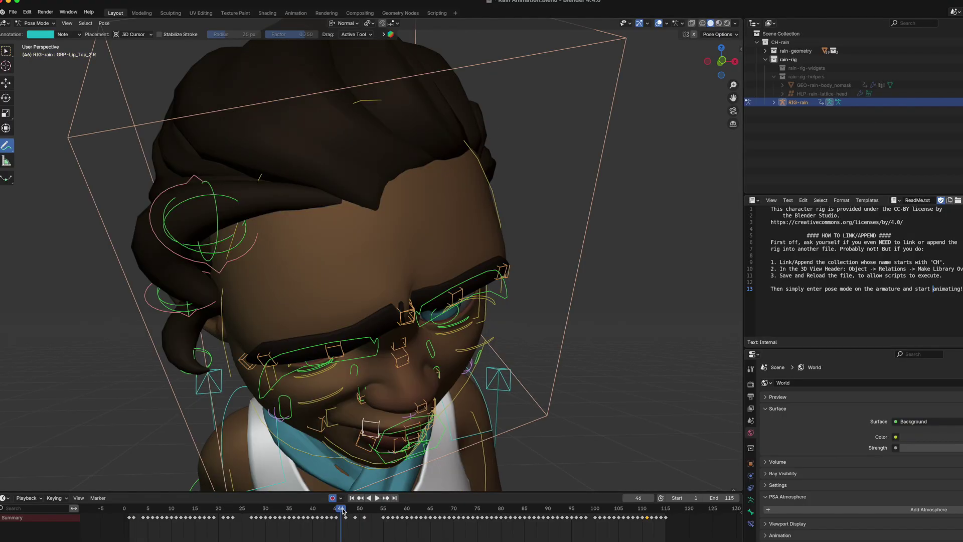
left_click_drag(722, 62, 722, 47)
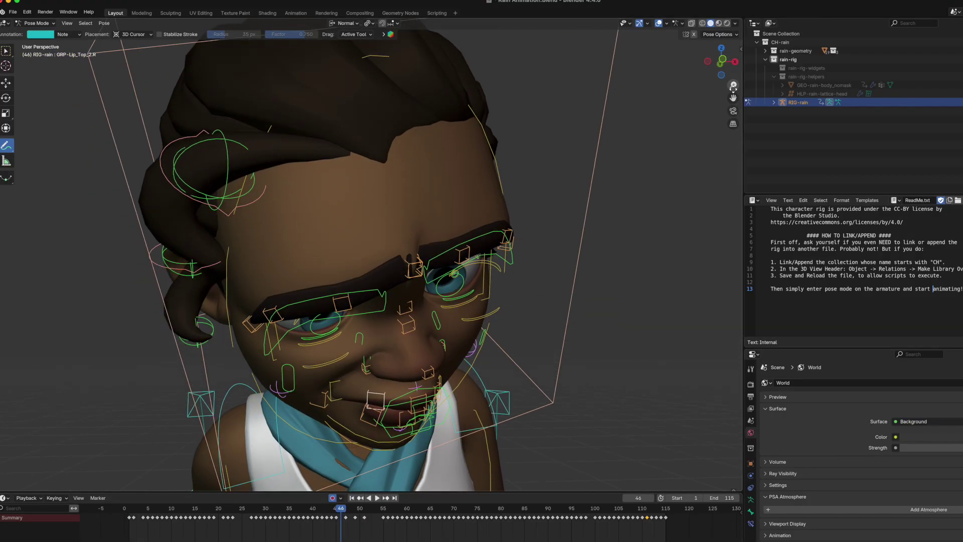
left_click_drag(732, 85, 733, 99)
left_click(449, 512)
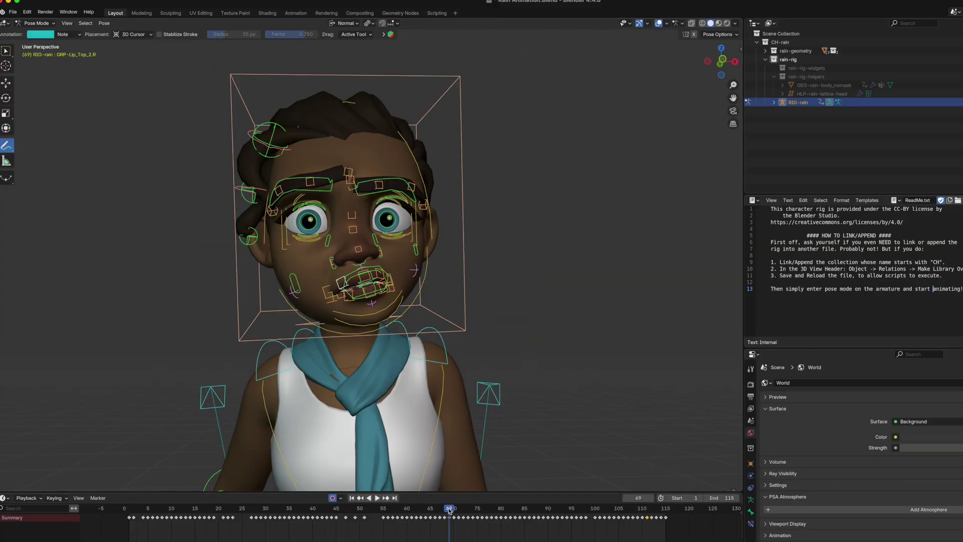
left_click(558, 512)
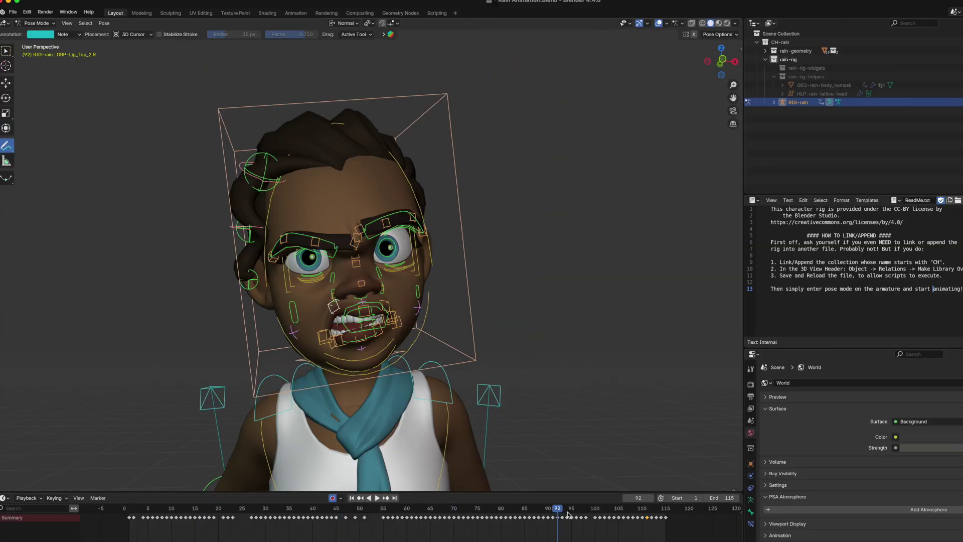
left_click(651, 511)
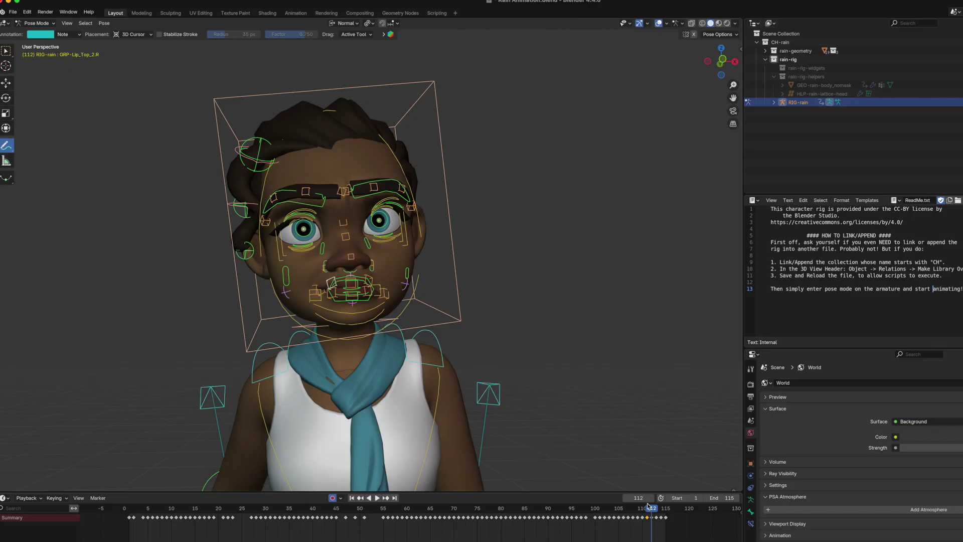
Replay the whole facial animation from frame 1 with all rig controls selected, then return to its opening frames
left_click(132, 510)
key("space")
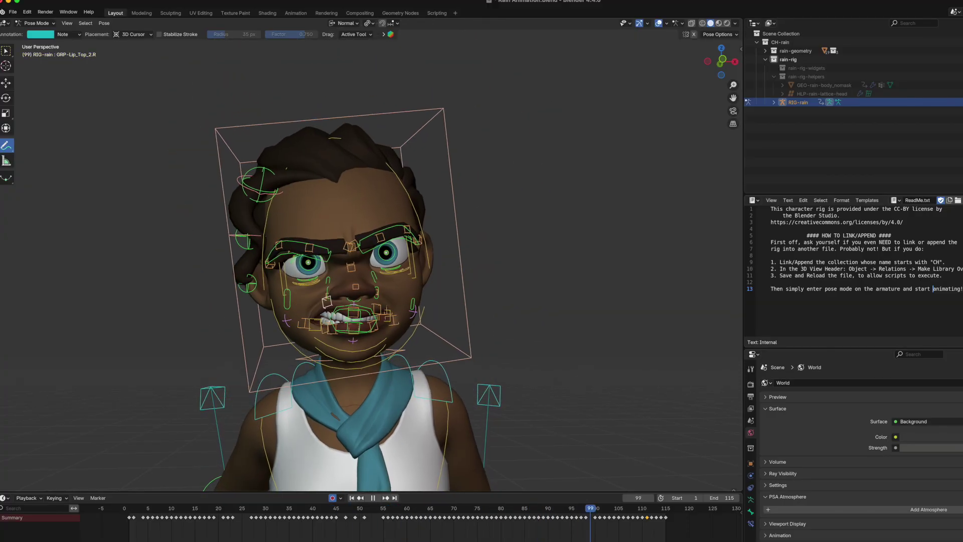
key("space")
left_click(132, 510)
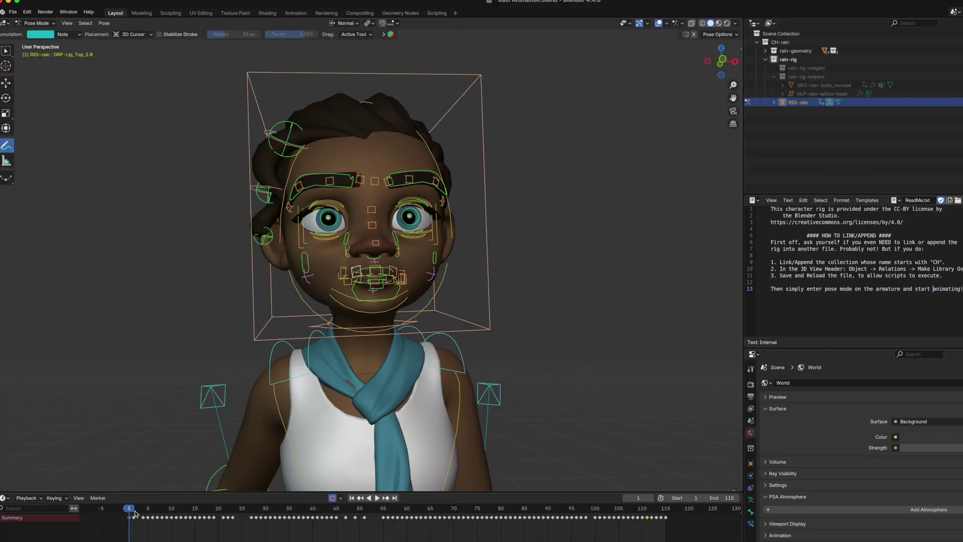
left_click(149, 510)
key("space")
key("Escape")
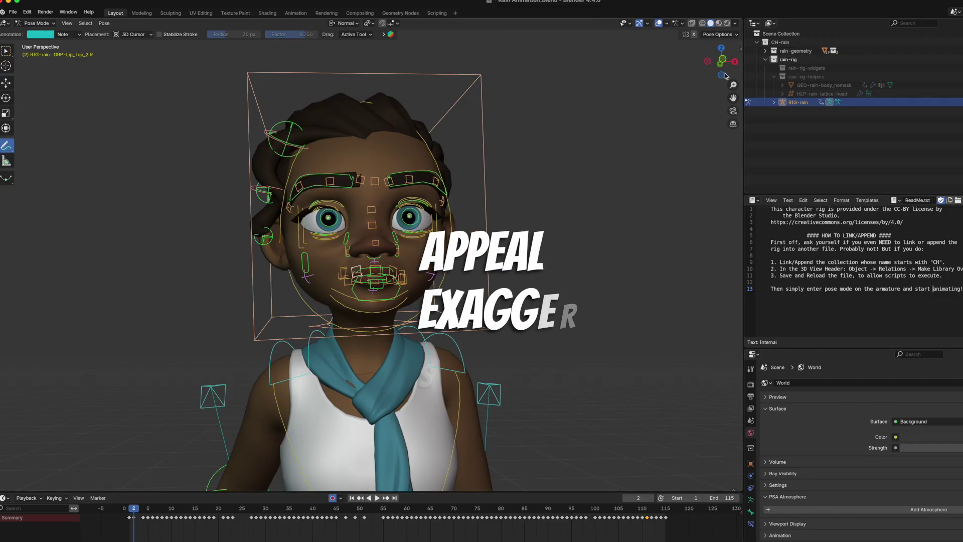
Compare the neutral expression at frame 1 with the open-mouthed expression at frame 21
left_click_drag(722, 67, 727, 73)
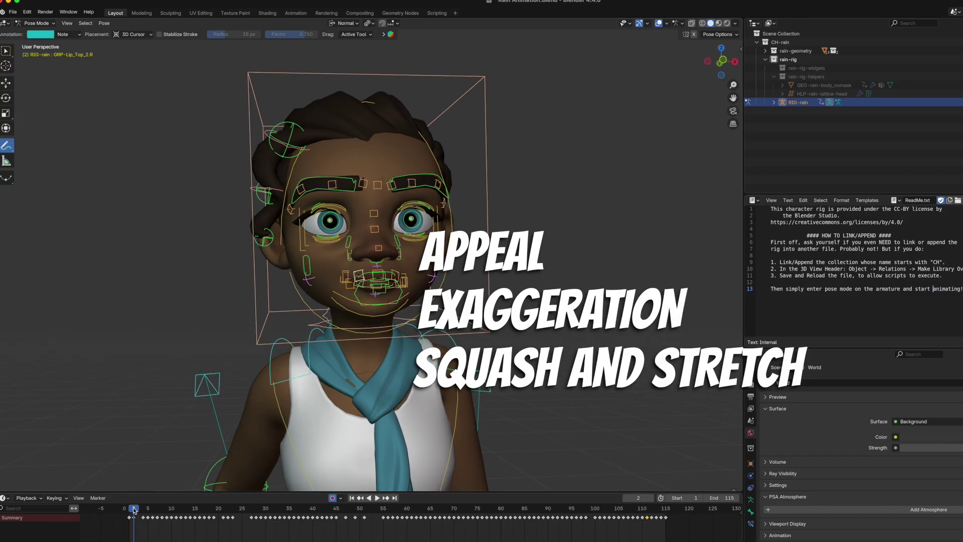
left_click_drag(135, 510, 224, 511)
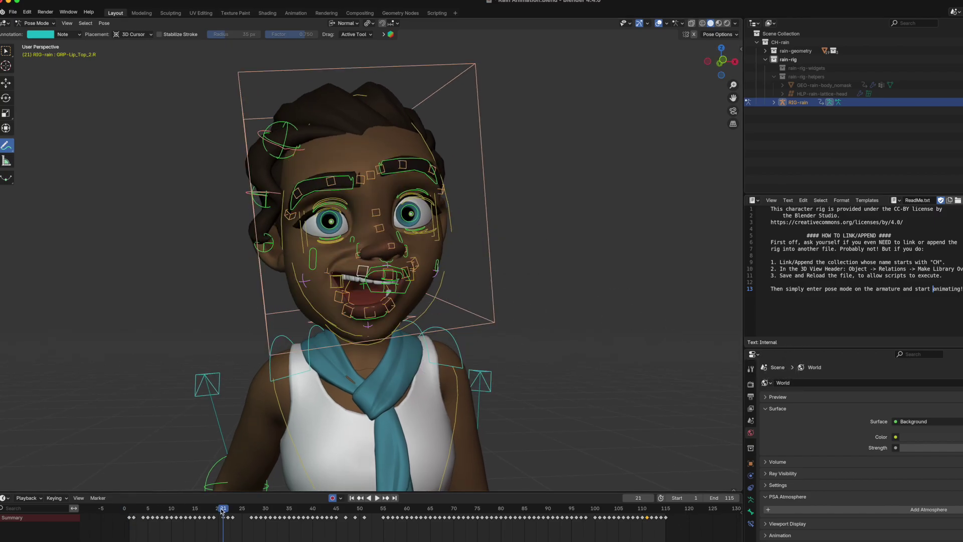
left_click(130, 508)
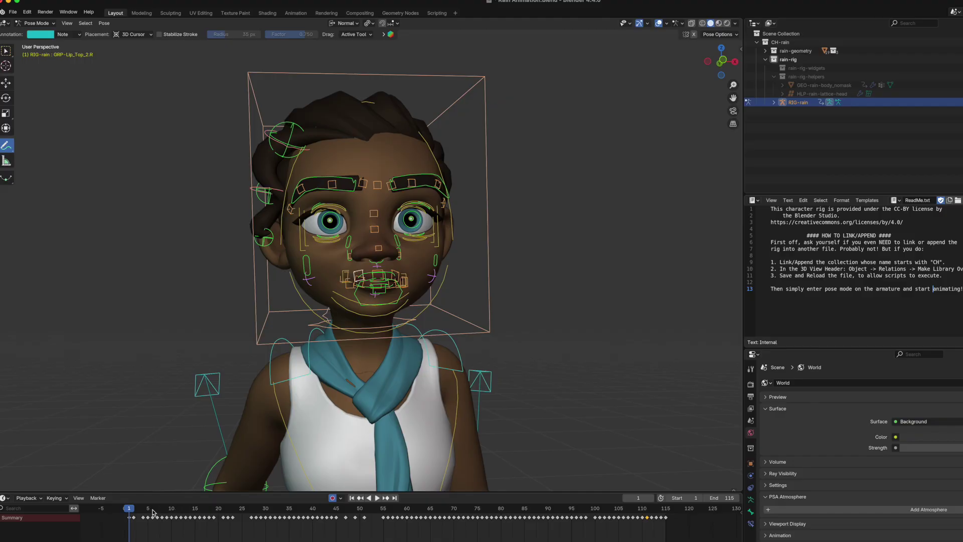
key("Escape")
left_click(223, 509)
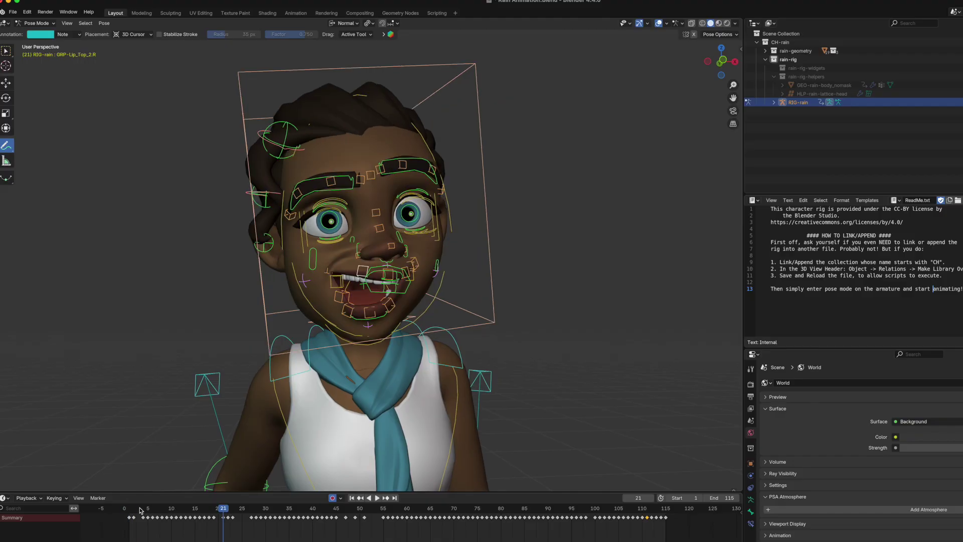
left_click_drag(75, 332, 218, 296)
key("ctrl+z")
Hide the rig controls in the viewport and advance the animation to the lowered-head pose at frame 12
left_click(152, 512)
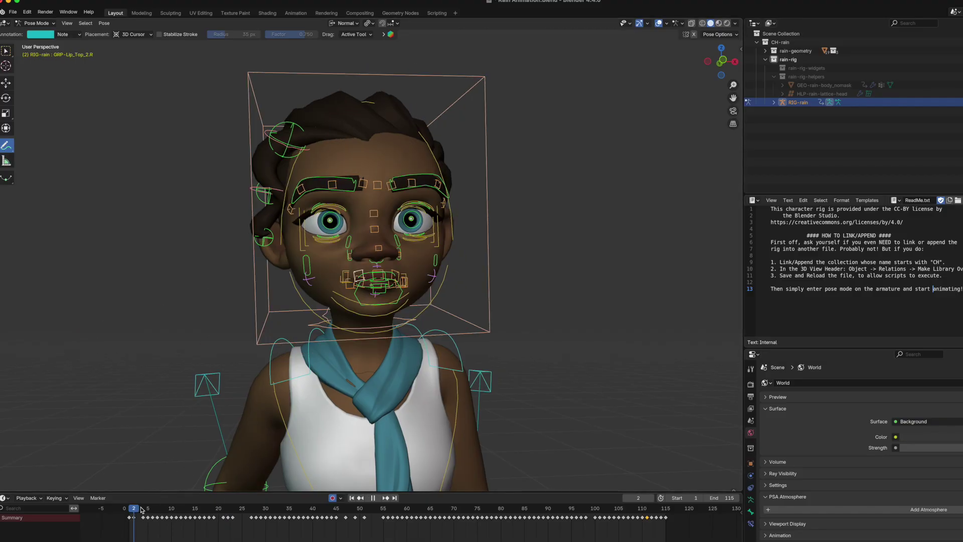
key("space")
left_click_drag(167, 502, 176, 500)
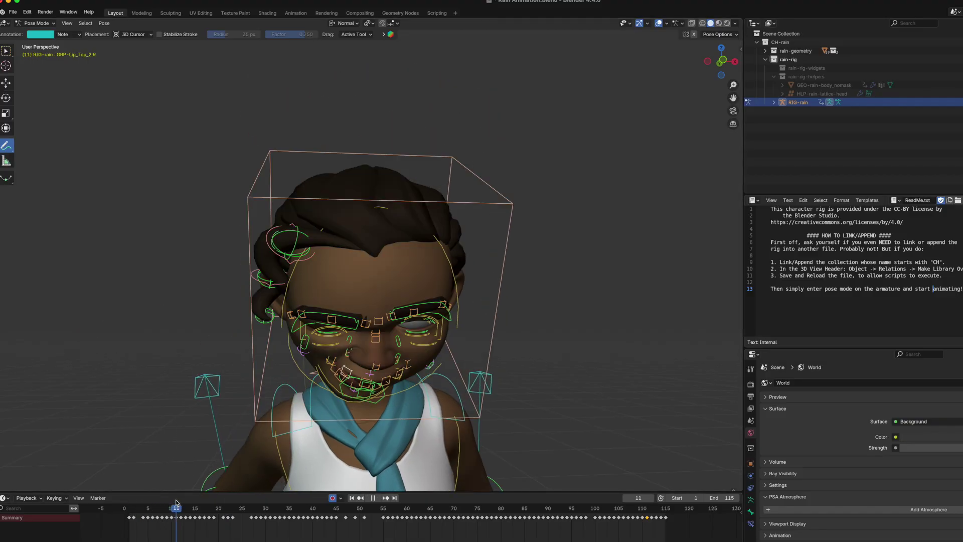
mouse_move(219, 393)
left_mouse_down()
mouse_move(202, 412)
mouse_move(488, 297)
mouse_move(519, 227)
left_mouse_up()
left_click(658, 24)
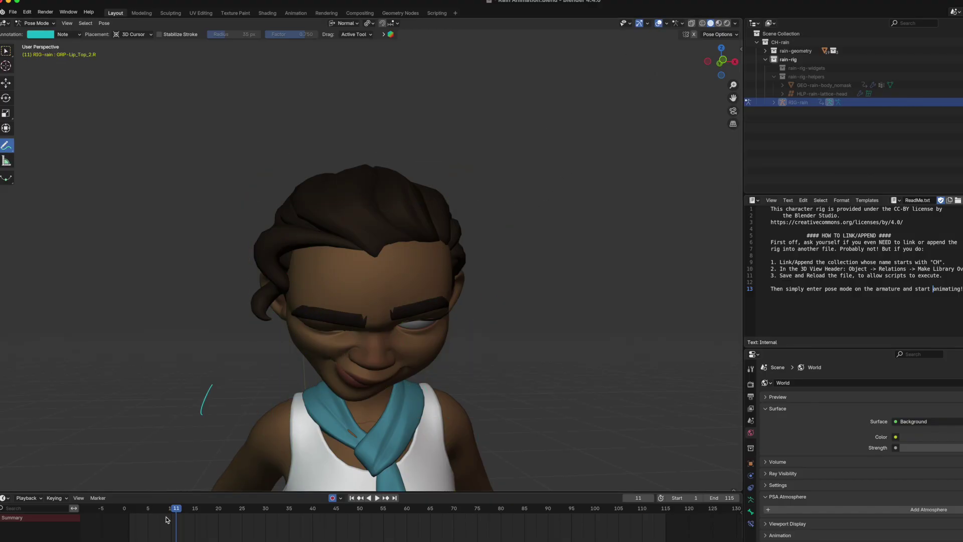
mouse_move(176, 509)
left_mouse_down()
mouse_move(152, 508)
mouse_move(181, 508)
left_mouse_up()
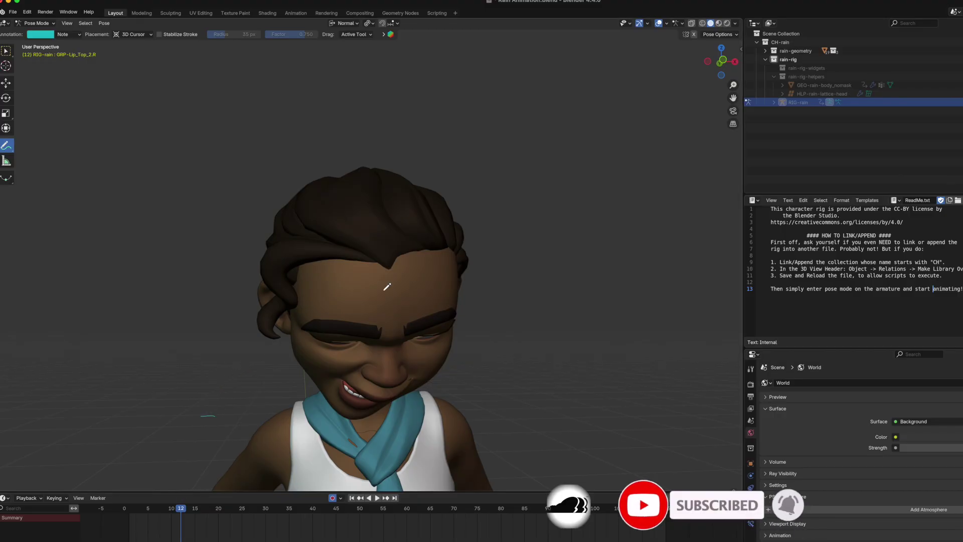
Undo the stray annotation strokes and sketch one long curved line diagonally across the face at frame 12
mouse_move(526, 224)
left_mouse_down()
mouse_move(470, 225)
mouse_move(278, 326)
left_mouse_up()
key("ctrl+z")
key("ctrl+z")
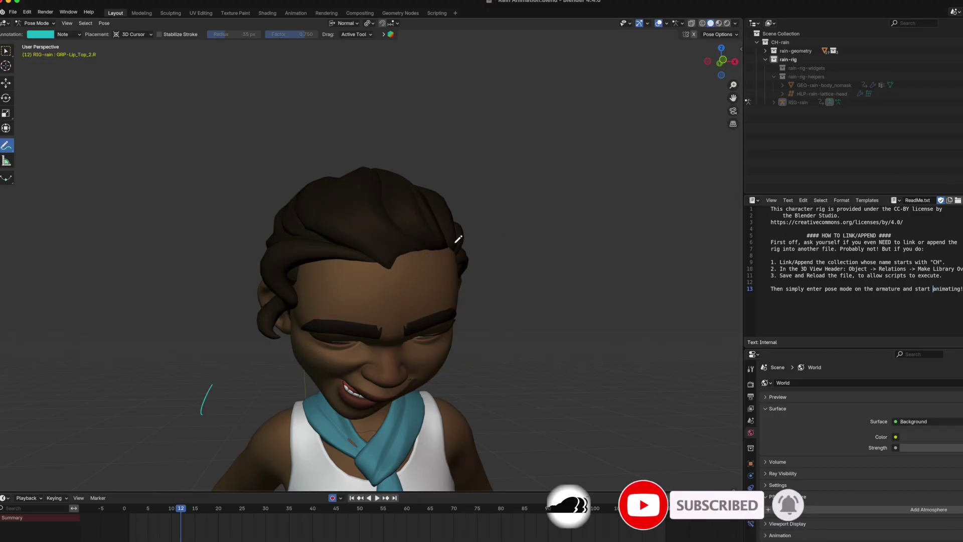
mouse_move(467, 205)
left_mouse_down()
mouse_move(323, 378)
mouse_move(232, 397)
mouse_move(280, 405)
left_mouse_up()
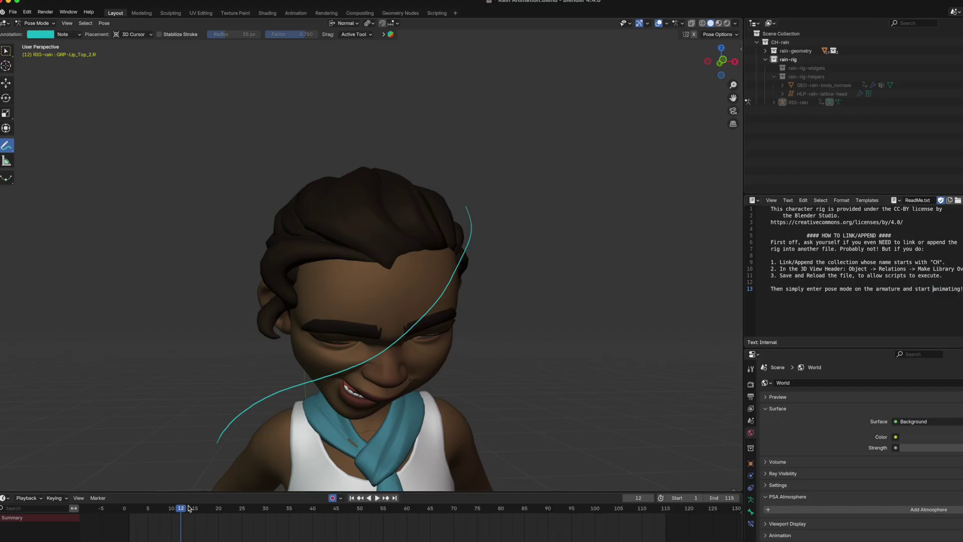
At frame 10, annotate a curved downward arrow beside the head with short strokes across its path
key("Left")
key("space")
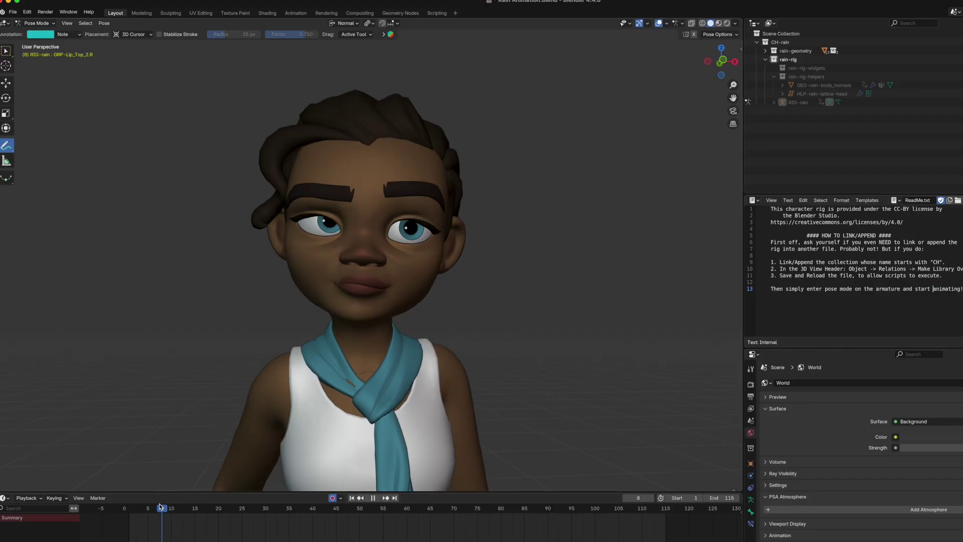
left_click_drag(197, 502, 168, 489)
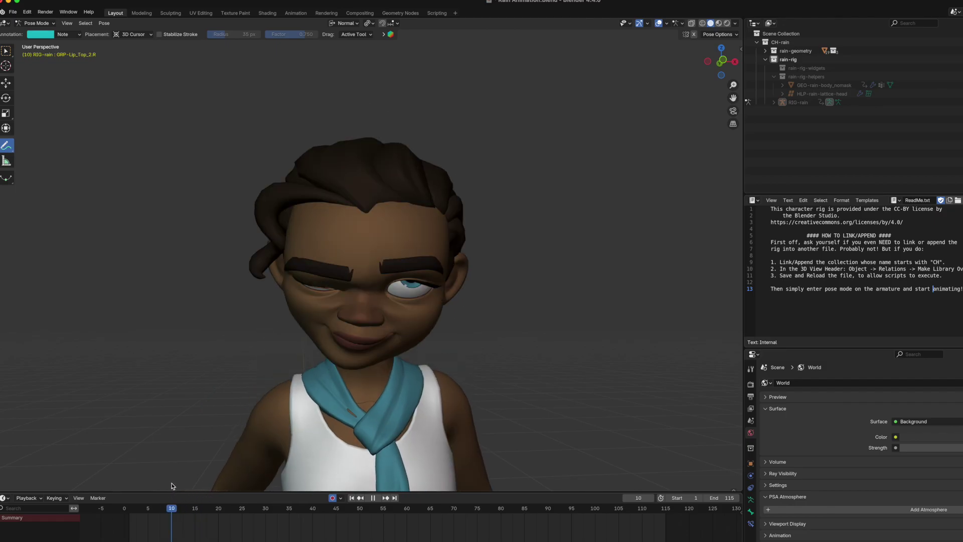
left_click(163, 508)
key("space")
mouse_move(275, 154)
left_mouse_down()
mouse_move(226, 194)
mouse_move(189, 428)
left_mouse_up()
left_click_drag(191, 380, 232, 421)
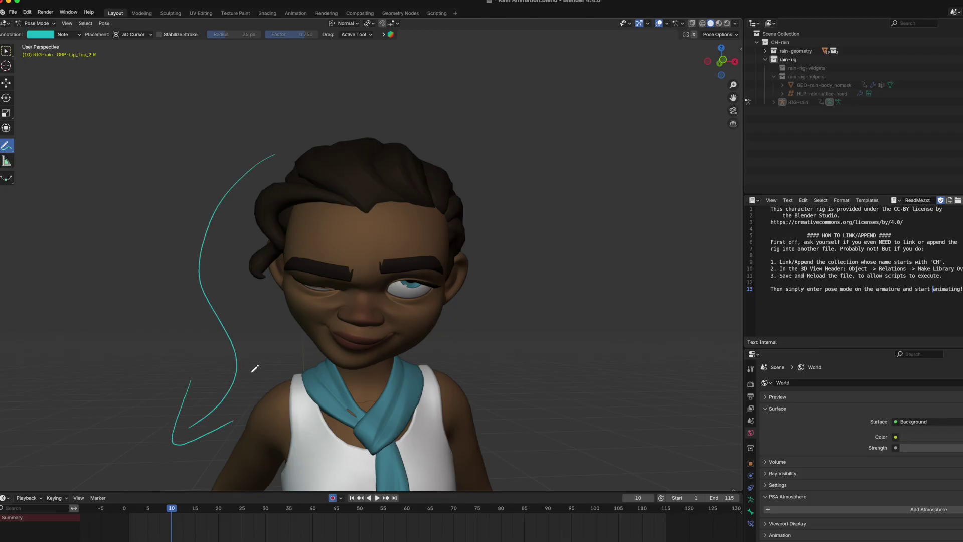
left_click_drag(188, 361, 253, 379)
left_click_drag(181, 304, 239, 310)
At frame 15, annotate an upward arrow curving from the shoulder past the chin to the cheek
left_click_drag(173, 507, 195, 508)
left_click_drag(259, 419, 446, 268)
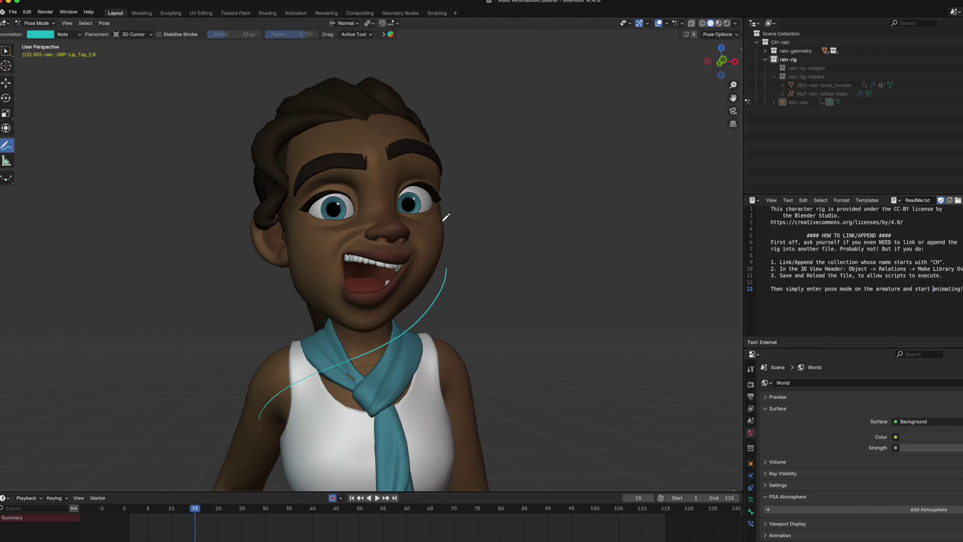
left_click_drag(446, 217, 453, 207)
Outline the open mouth and jaw shape with annotation strokes at frame 15
left_click_drag(337, 250, 411, 259)
left_click_drag(326, 310, 328, 318)
mouse_move(330, 315)
left_mouse_down()
mouse_move(409, 269)
mouse_move(345, 324)
left_mouse_up()
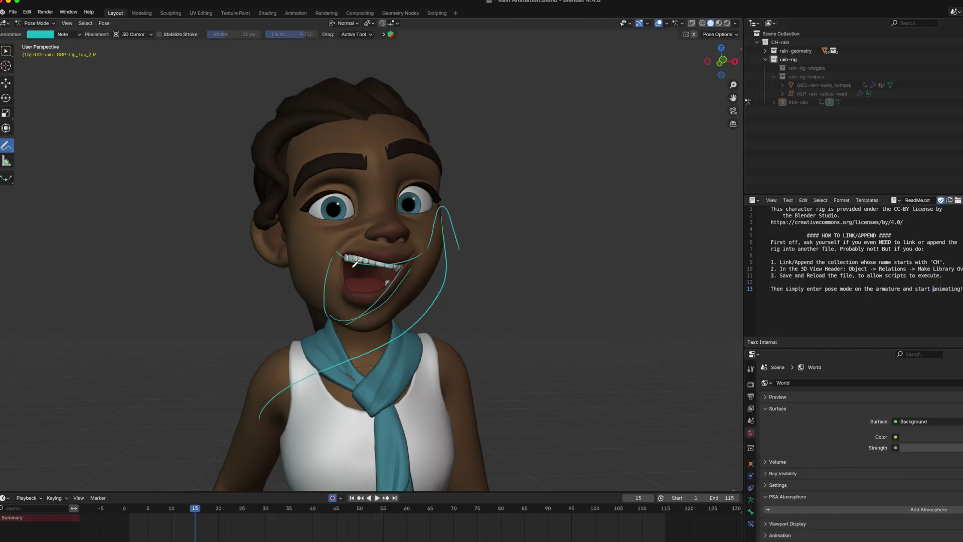
left_click_drag(339, 266, 390, 274)
Annotate circles around both eyes and pupils, and arcs above the raised eyebrows with an upward arrowhead
mouse_move(363, 216)
left_mouse_down()
mouse_move(304, 201)
mouse_move(346, 232)
left_mouse_up()
mouse_move(397, 209)
left_mouse_down()
mouse_move(439, 194)
mouse_move(415, 205)
left_mouse_up()
mouse_move(324, 219)
left_mouse_down()
mouse_move(337, 226)
mouse_move(343, 202)
left_mouse_up()
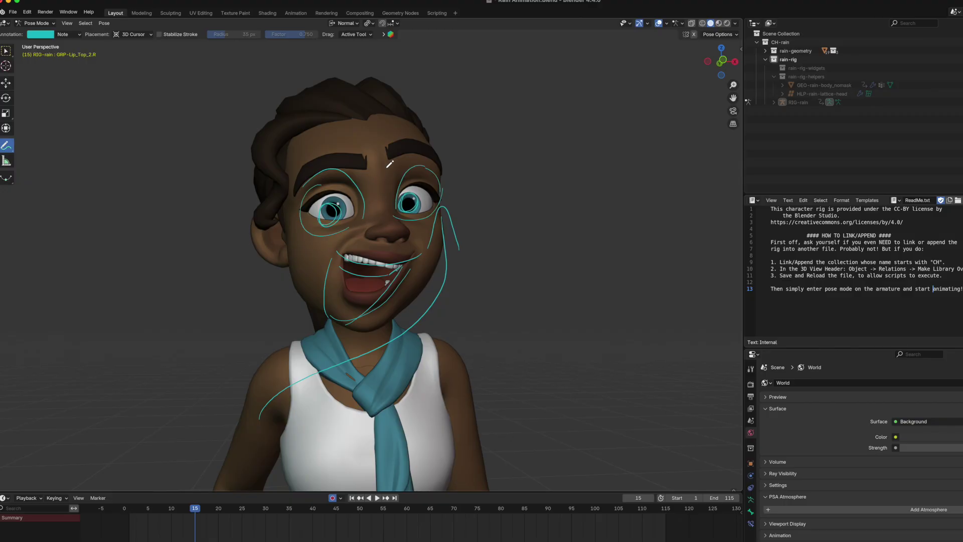
mouse_move(311, 171)
left_mouse_down()
mouse_move(360, 140)
mouse_move(432, 133)
left_mouse_up()
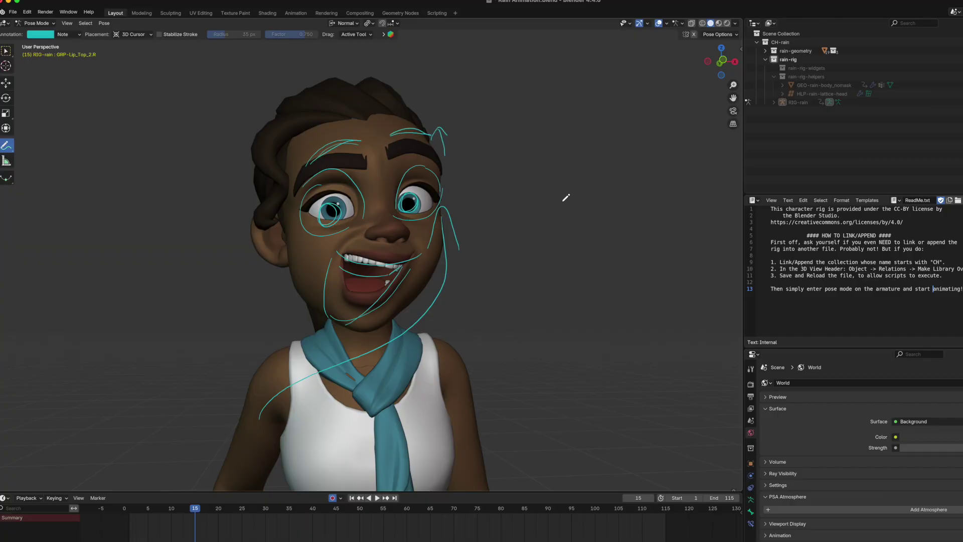
Sketch a simple comparison face beside the character with eyebrows, eyes, nose and smile
mouse_move(566, 210)
left_mouse_down()
mouse_move(518, 198)
mouse_move(561, 209)
mouse_move(591, 202)
left_mouse_up()
left_click_drag(519, 178, 609, 161)
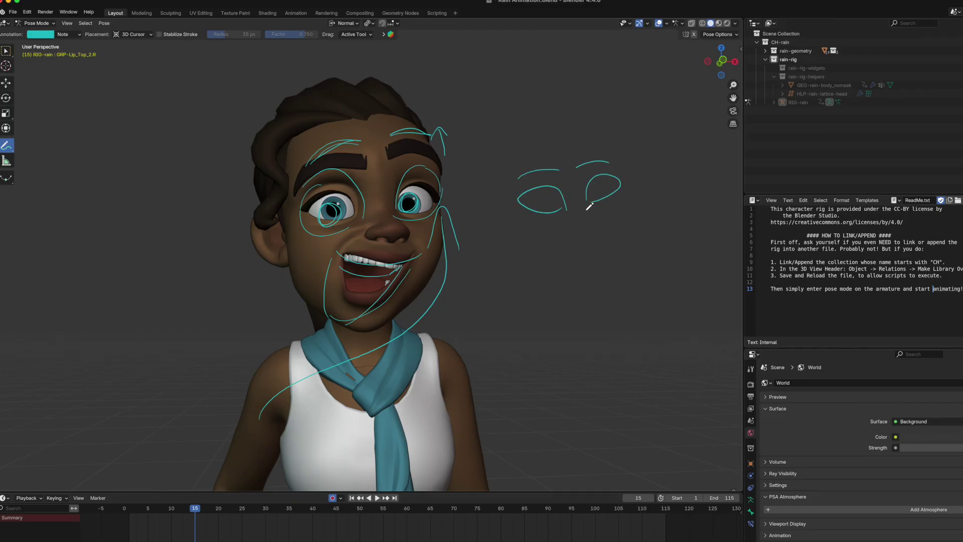
mouse_move(577, 203)
left_mouse_down()
mouse_move(589, 228)
mouse_move(581, 253)
mouse_move(612, 235)
mouse_move(551, 247)
left_mouse_up()
left_click_drag(544, 197, 547, 202)
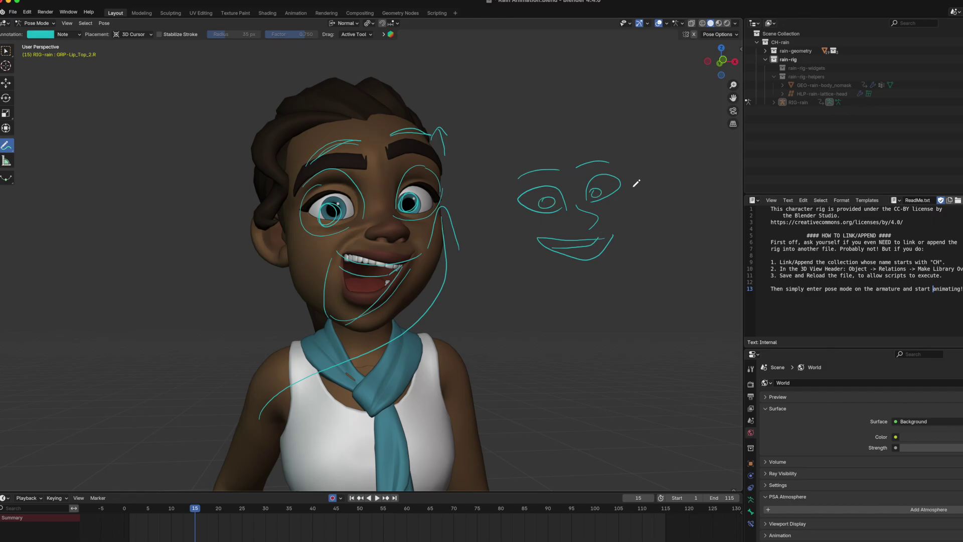
left_click_drag(625, 159, 629, 232)
Undo the strokes of the comparison face and the last arc drawn above the character's eyebrow
key("ctrl+z")
key("ctrl+z")
key("ctrl+z")
key("ctrl+z")
key("ctrl+z")
key("ctrl+z")
key("ctrl+z")
key("ctrl+z")
key("ctrl+z")
key("ctrl+z")
key("ctrl+z")
key("ctrl+z")
key("ctrl+z")
key("ctrl+z")
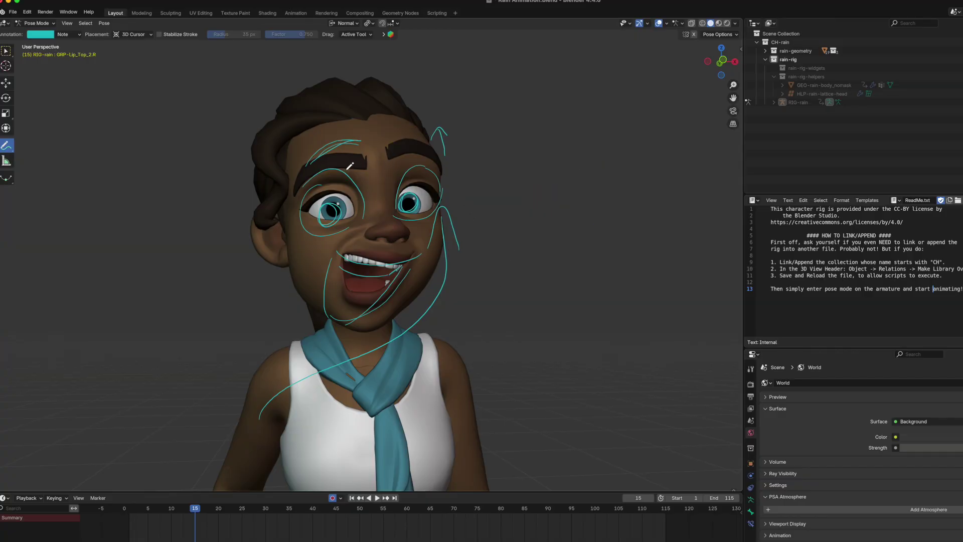
Undo the annotation strokes on the eyes, eyebrows, mouth and jaw, along with the long curve crossing the body
key("ctrl+z")
key("ctrl+z")
key("ctrl+z")
key("ctrl+z")
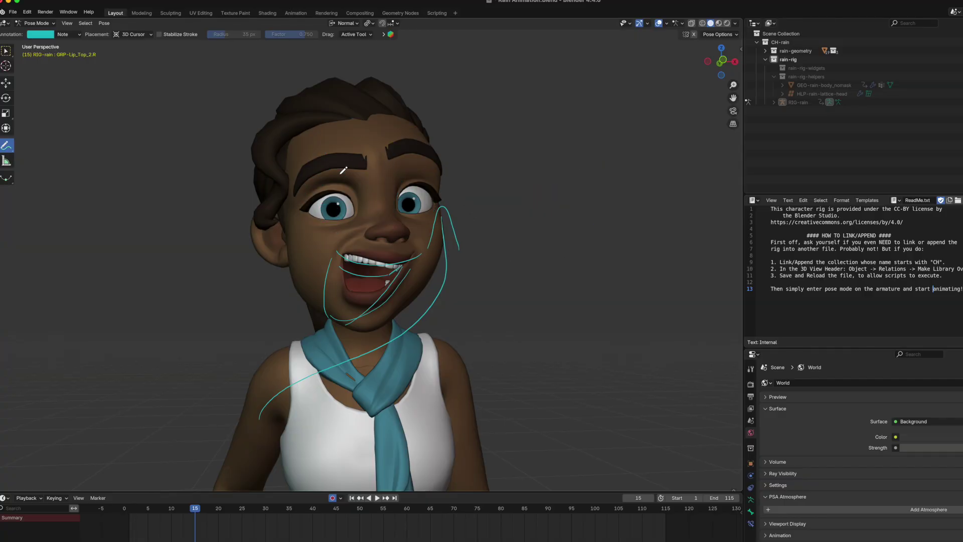
key("ctrl+z")
key("ctrl+z")
key("ctrl+z")
key("ctrl+z")
key("ctrl+z")
key("ctrl+z")
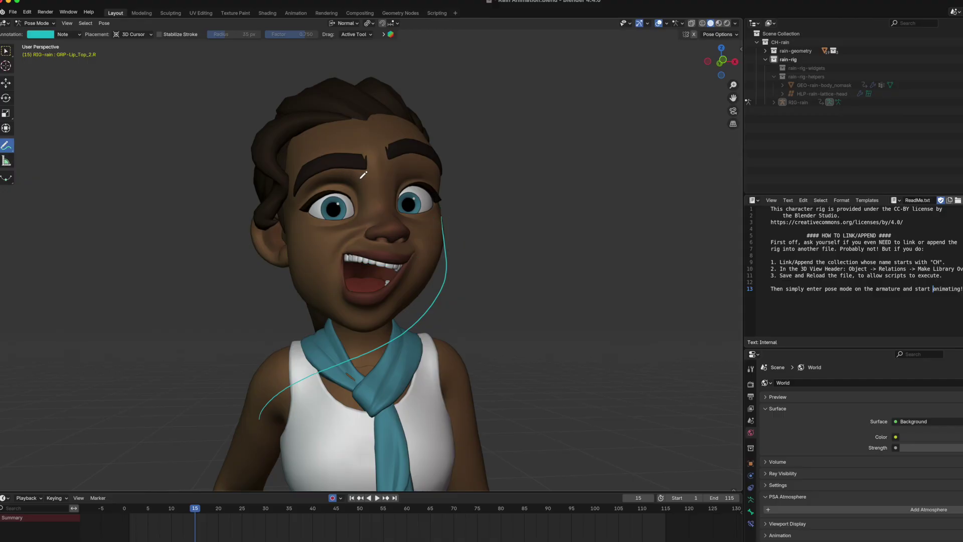
key("ctrl+z")
Annotate lines along both eyebrows with a dividing stroke between them, and add a stroke beside the mouth
left_click_drag(296, 191, 442, 144)
left_click_drag(373, 143, 441, 129)
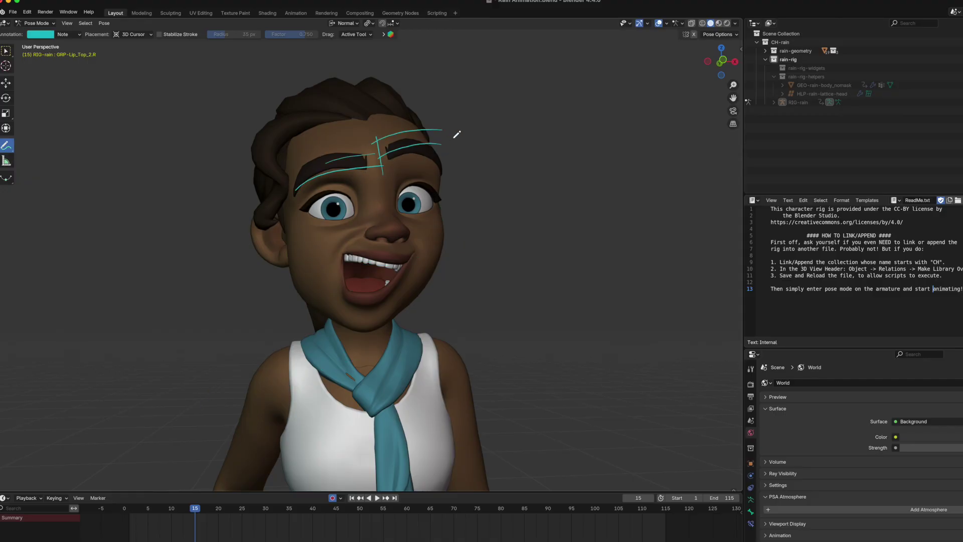
mouse_move(329, 242)
left_mouse_down()
mouse_move(430, 255)
mouse_move(344, 307)
left_mouse_up()
Undo the annotation strokes drawn along the eyebrows and beside the mouth
key("ctrl+z")
key("ctrl+z")
key("ctrl+z")
key("ctrl+z")
key("ctrl+z")
key("ctrl+z")
key("ctrl+z")
key("ctrl+z")
key("ctrl+z")
key("ctrl+z")
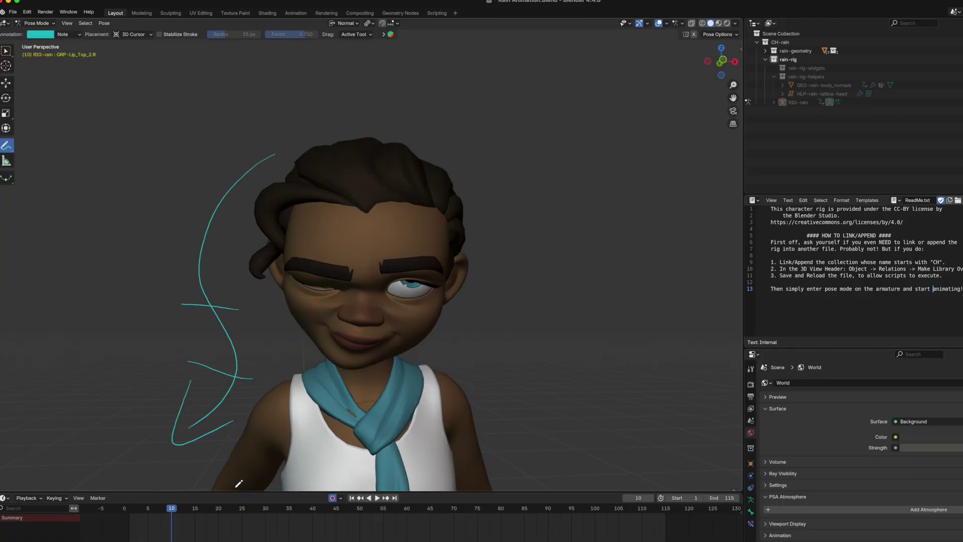
Go to frame 21 and undo the annotation stroke drawn in the empty space beside the character
mouse_move(183, 507)
left_mouse_down()
mouse_move(233, 508)
mouse_move(223, 509)
left_mouse_up()
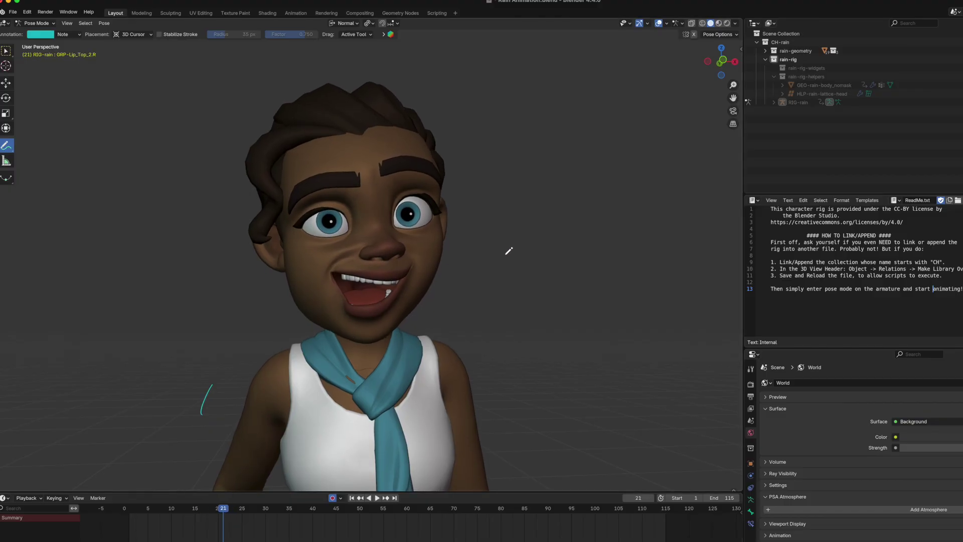
key("ctrl+z")
left_click_drag(531, 271, 571, 131)
key("ctrl+z")
Switch the rig from Pose Mode to Object Mode
left_click(44, 24)
left_click(44, 24)
left_click(47, 24)
left_click(41, 33)
Add a UV sphere mesh to the scene
left_click(124, 23)
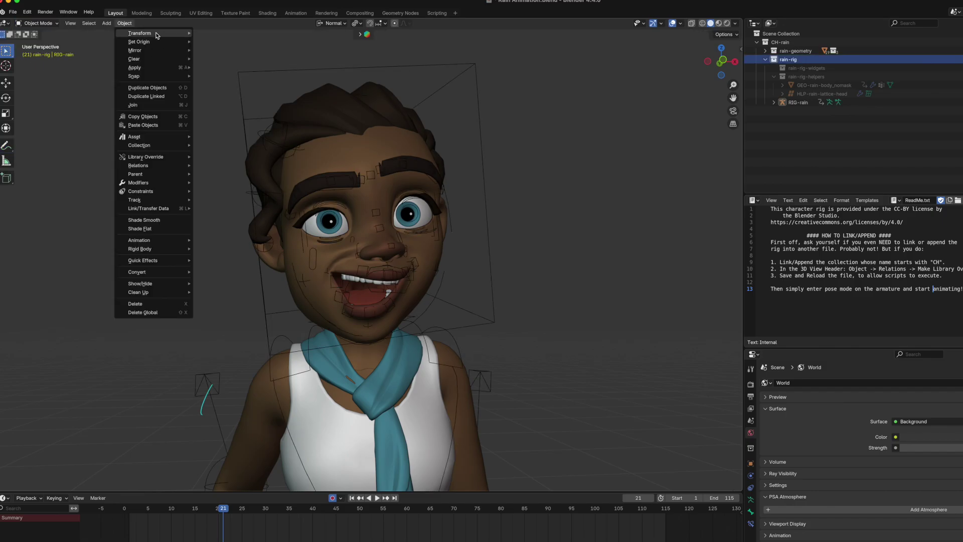
mouse_move(107, 27)
mouse_move(151, 33)
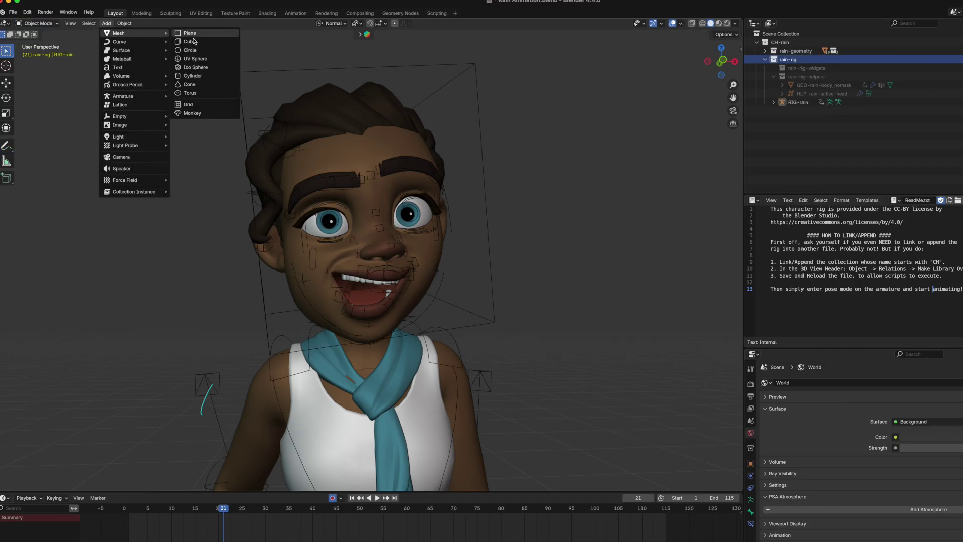
left_click(195, 60)
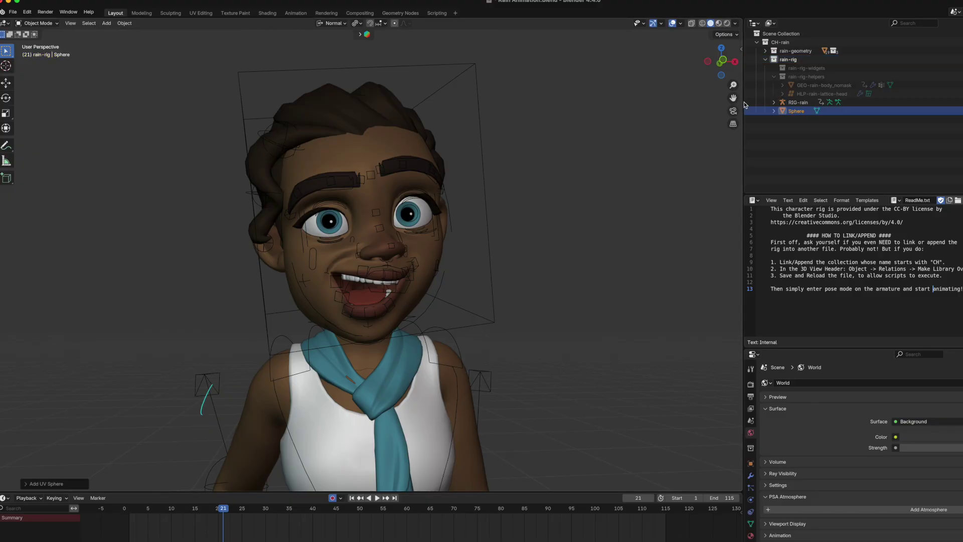
Scale the sphere down and place it beside the character's head at frame 21
left_click_drag(734, 85, 665, 296)
key("g")
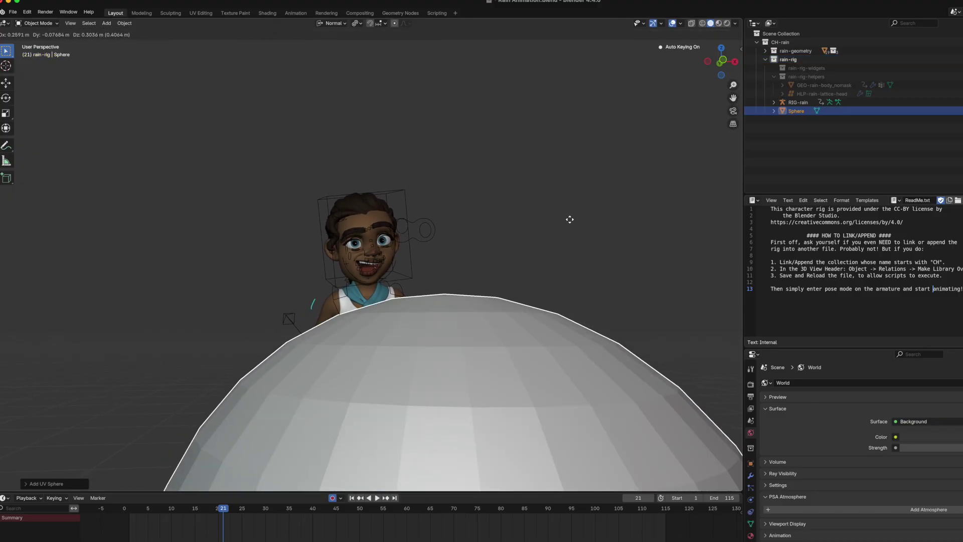
left_click(609, 131)
key("s")
left_click(486, 380)
key("g")
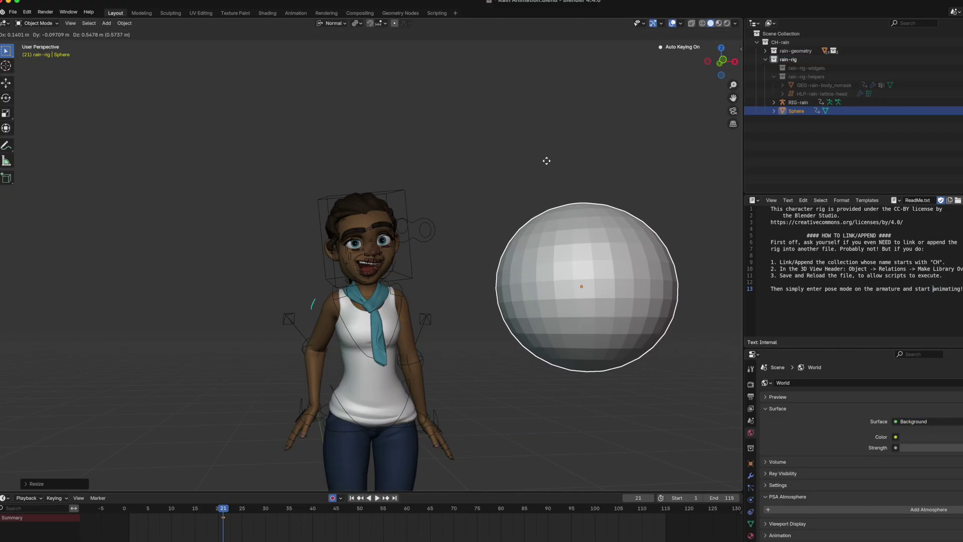
left_click(540, 129)
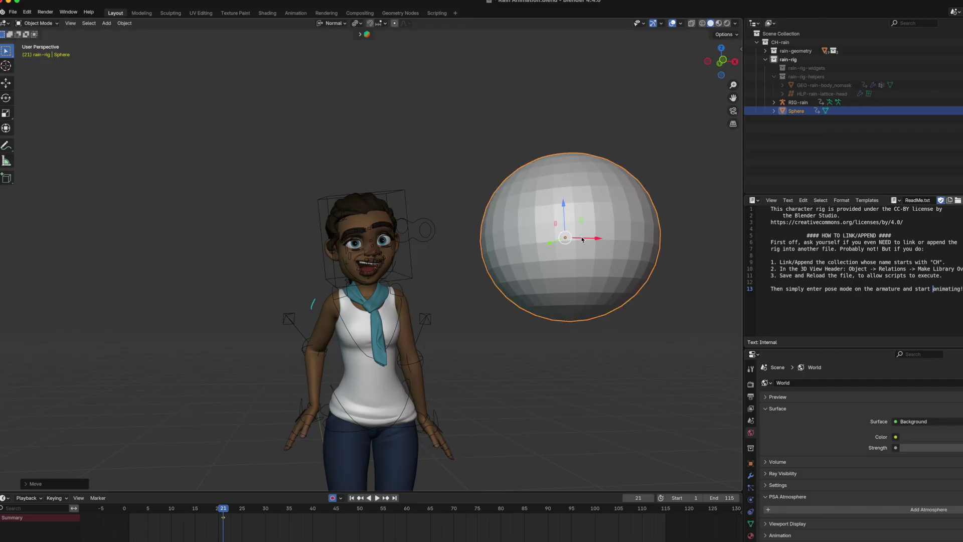
Keyframe the sphere lower at frame 32 and higher at frame 41, and play the motion
mouse_move(224, 510)
left_mouse_down()
mouse_move(317, 510)
mouse_move(223, 504)
left_mouse_up()
key("g")
left_click(528, 381)
key("space")
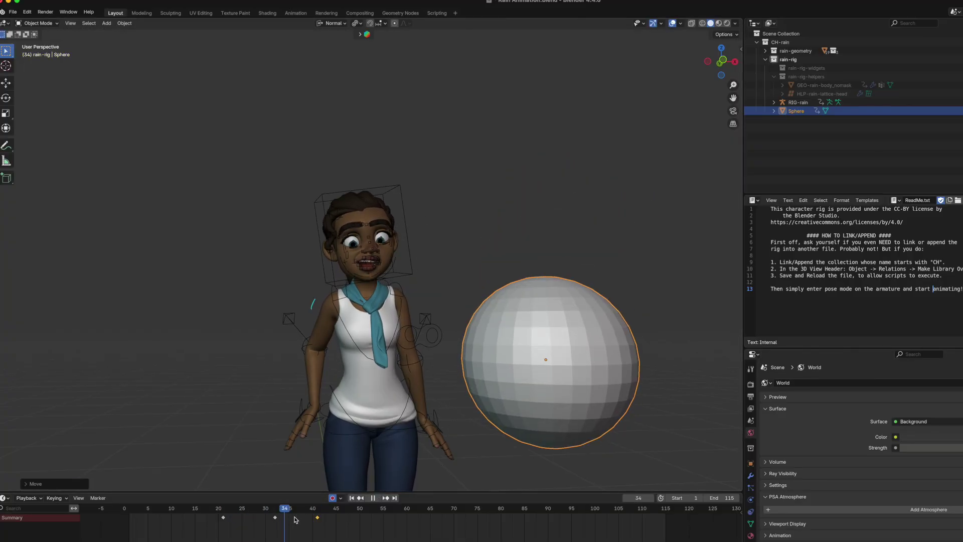
Keyframe the sphere at a raised position on frame 26 and play back the motion
left_click_drag(336, 509, 247, 509)
key("g")
left_click(484, 252)
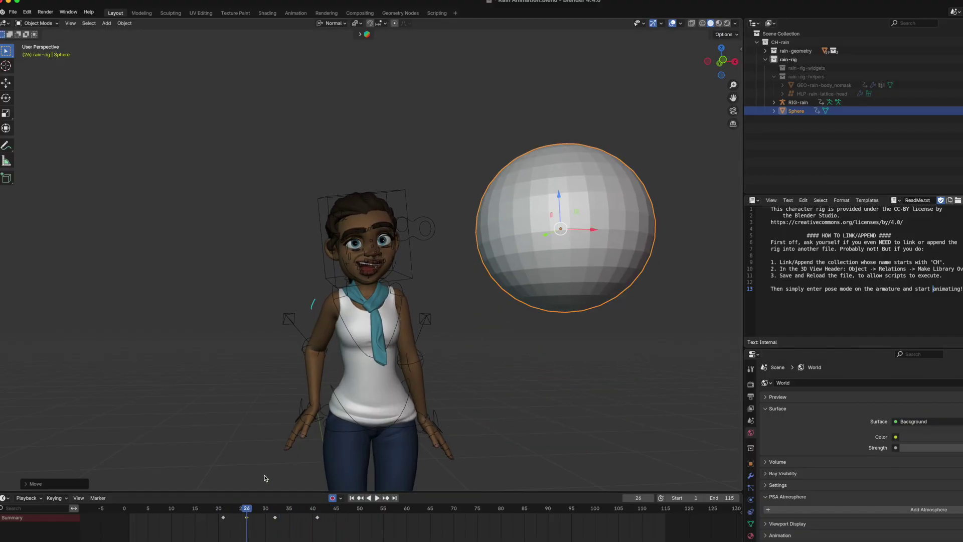
key("space")
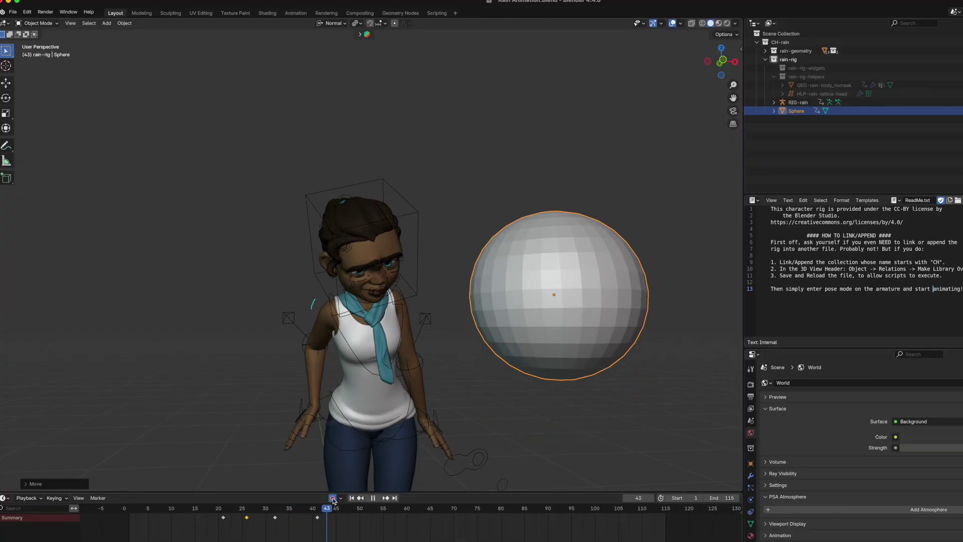
key("space")
Keyframe the sphere at a lower position on frame 48 and play back the motion
left_click(350, 509)
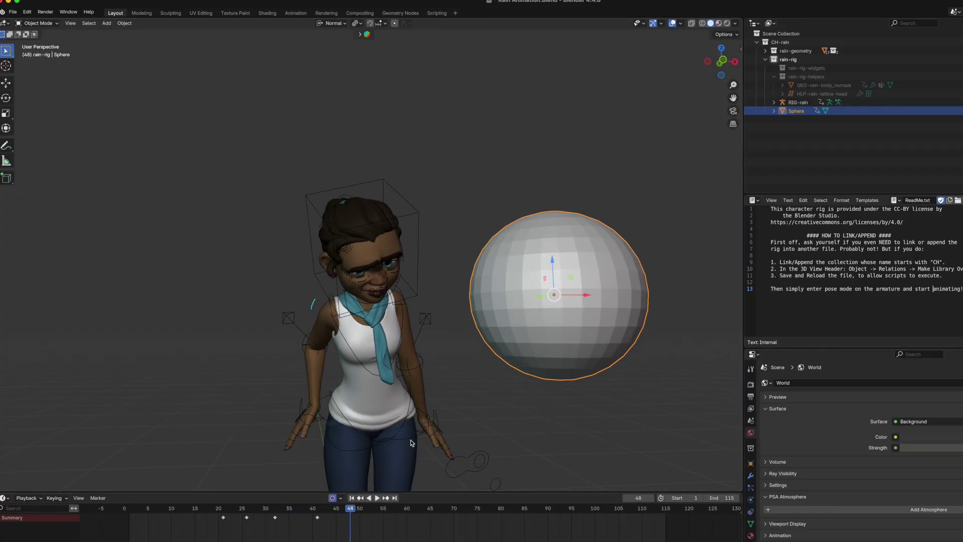
key("g")
left_click(499, 389)
key("i")
key("space")
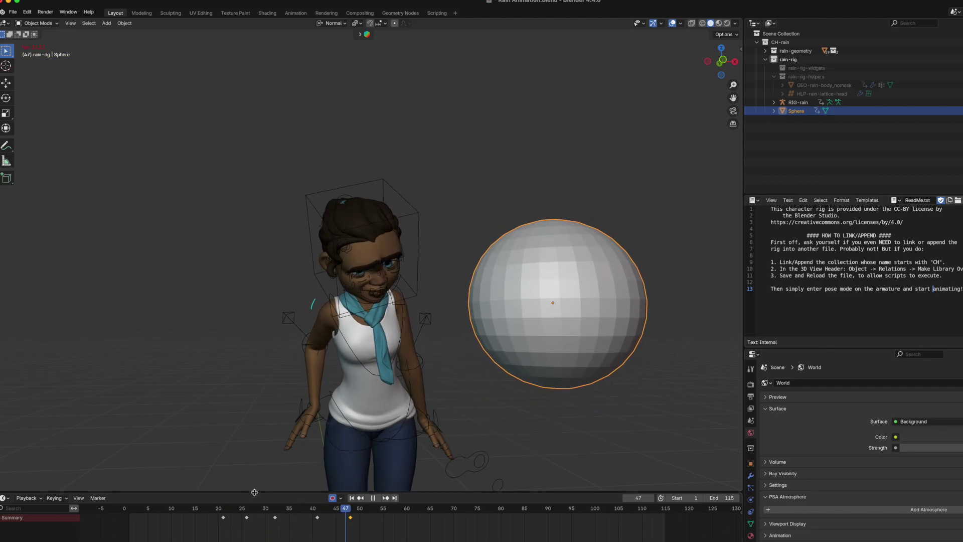
key("space")
Undo the sphere's keyframed moves and scaling, and delete the sphere
key("super+z")
key("super+z")
key("super+z")
key("super+z")
key("super+z")
key("super+z")
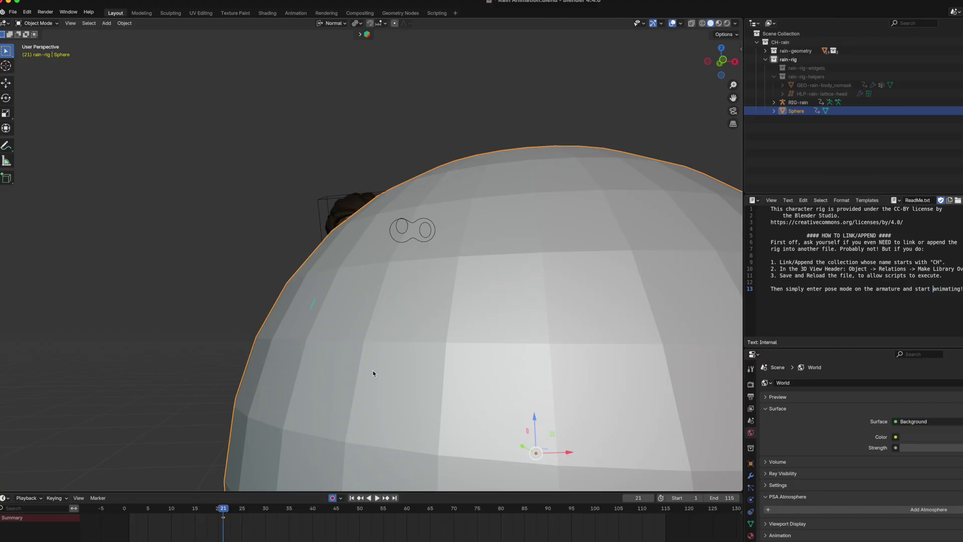
key("super+z")
key("x")
left_click(375, 354)
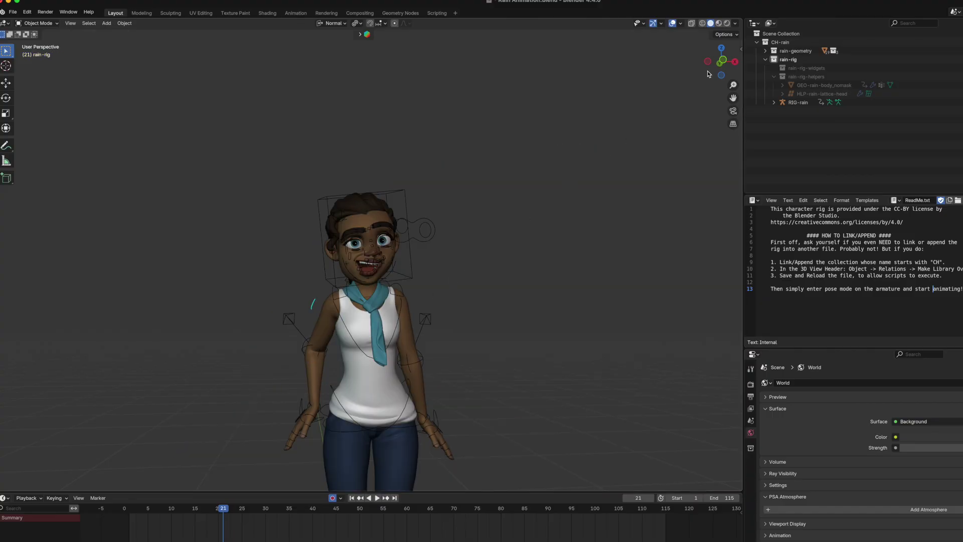
Play and scrub the facial animation between frames 20 and 29 to examine the open-mouth smiling pose
left_click_drag(732, 84, 731, 5)
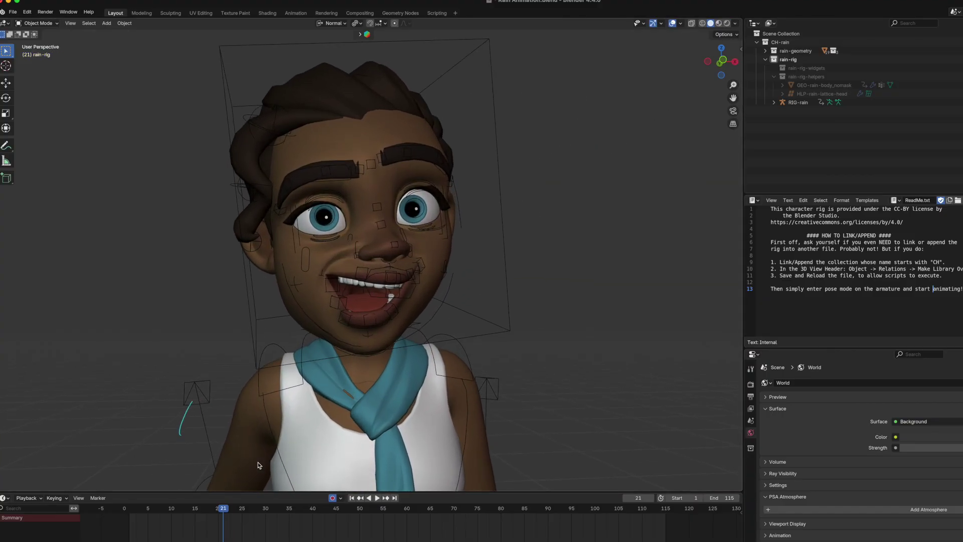
key("space")
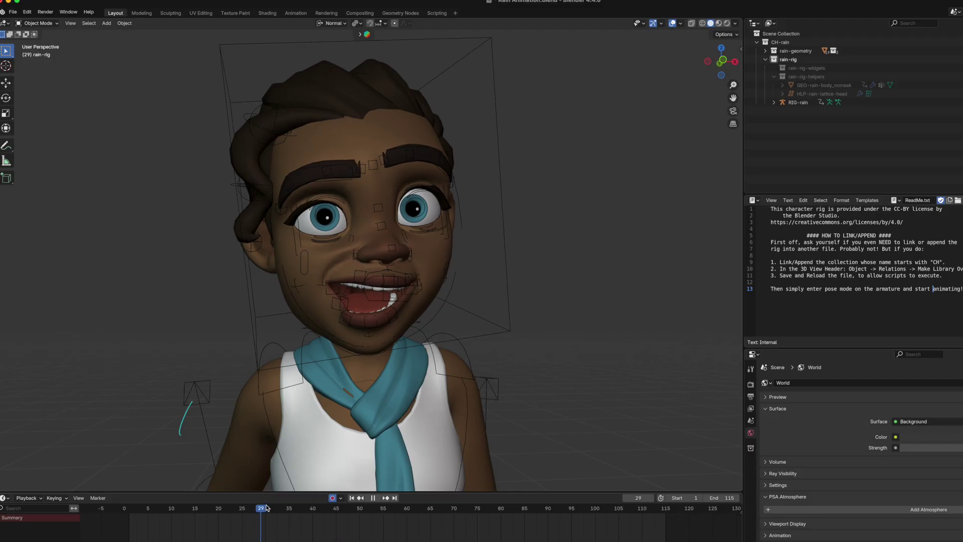
left_click(202, 506)
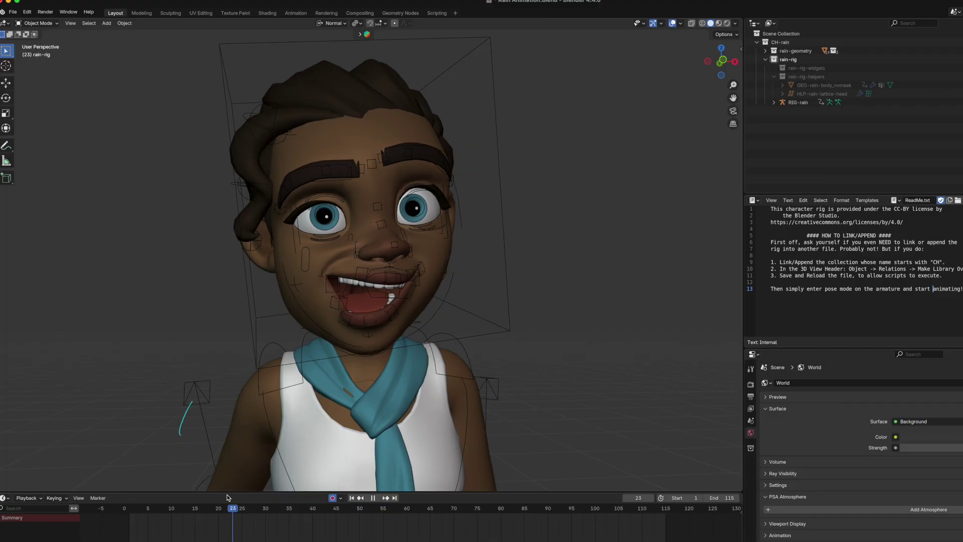
left_click(205, 504)
mouse_move(205, 494)
left_mouse_down()
mouse_move(182, 491)
mouse_move(216, 491)
left_mouse_up()
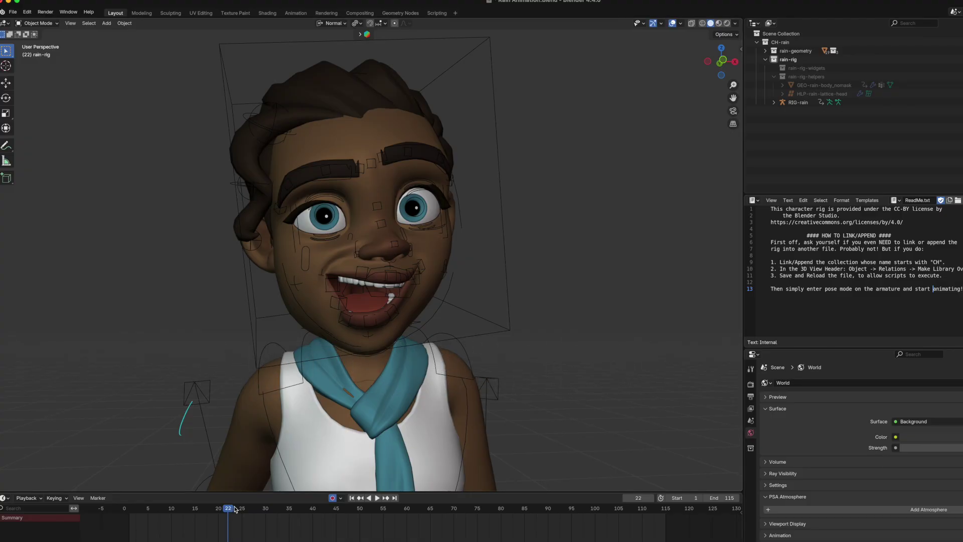
key("space")
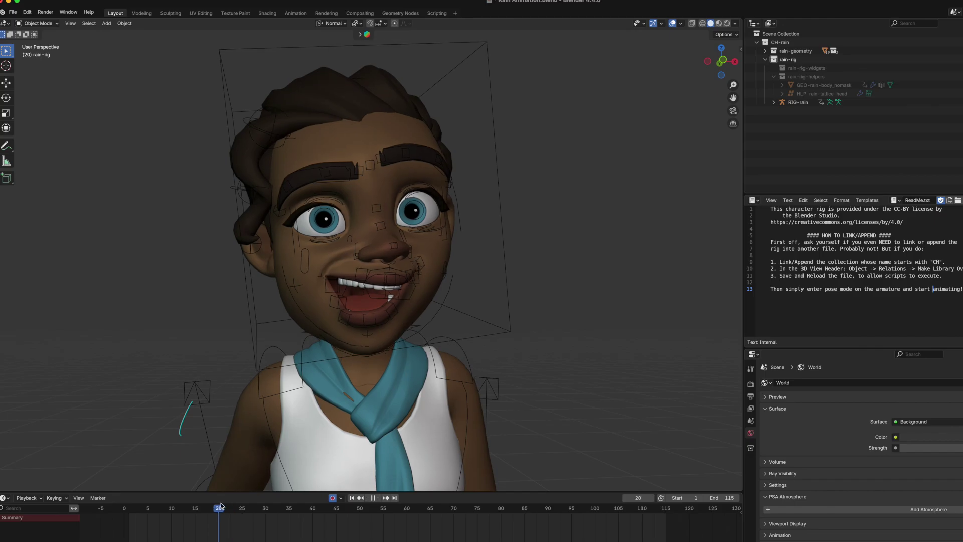
Examine the face poses at frames 35 and 41, and stop playback at frame 32
left_click_drag(240, 509, 243, 509)
left_click(290, 510)
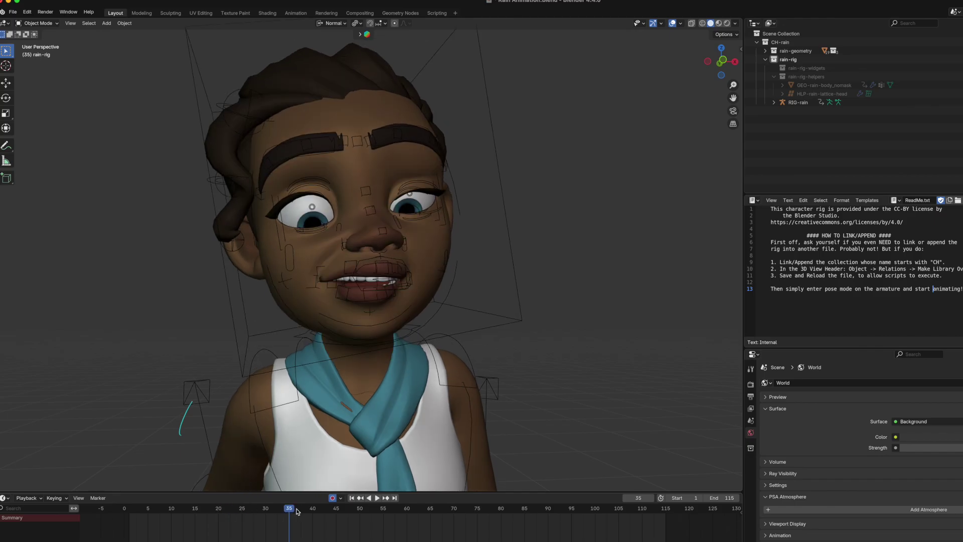
left_click_drag(302, 508, 321, 508)
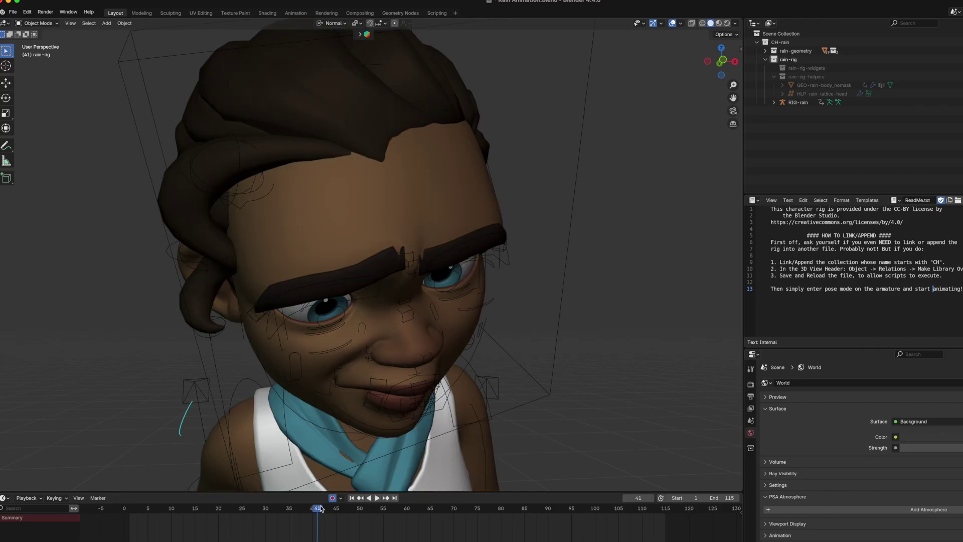
left_click(243, 508)
key("space")
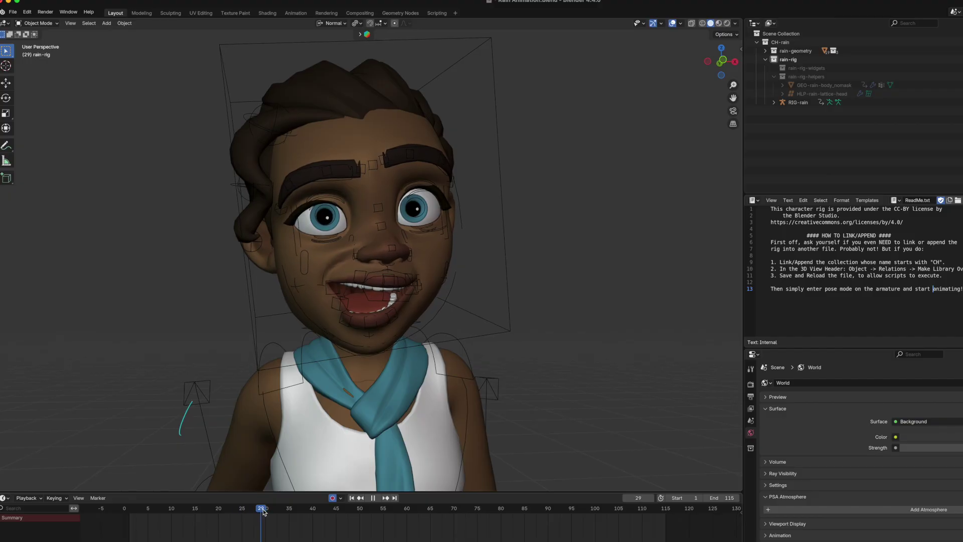
key("space")
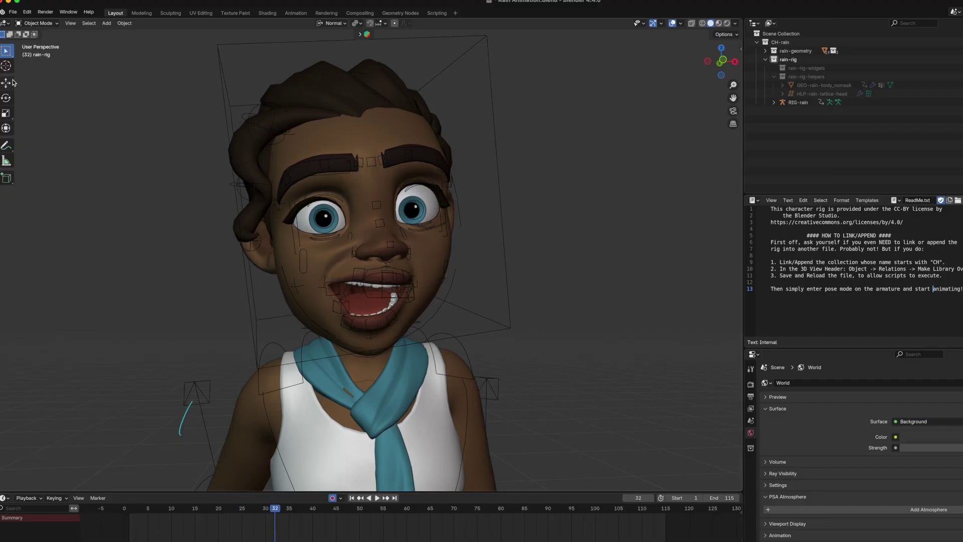
Remove the leftover stroke and annotate outward arrows at the mouth corners and curves across the upper lip
left_click(7, 146)
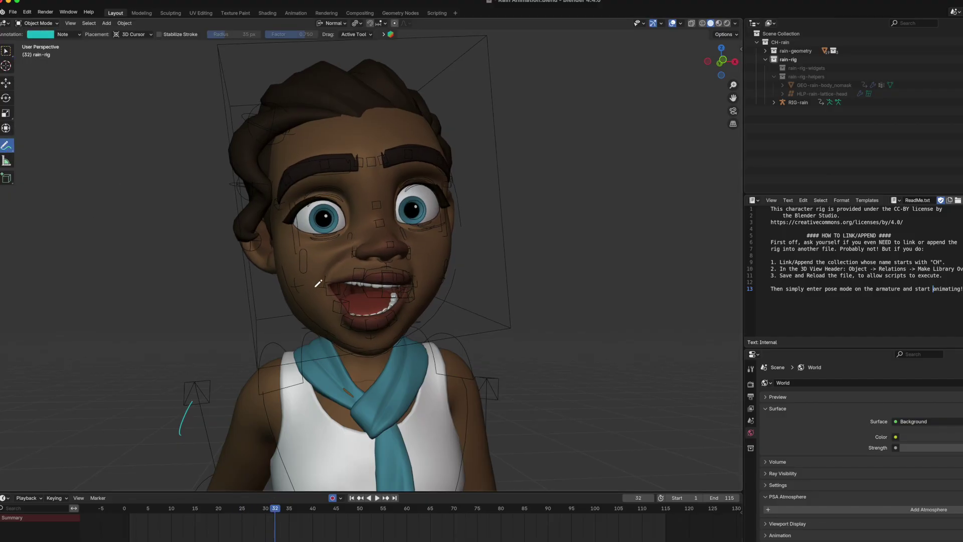
key("ctrl+z")
mouse_move(317, 283)
left_mouse_down()
mouse_move(309, 299)
mouse_move(325, 280)
left_mouse_up()
left_click_drag(425, 268, 448, 281)
mouse_move(419, 286)
left_mouse_down()
mouse_move(446, 295)
mouse_move(346, 281)
mouse_move(285, 311)
left_mouse_up()
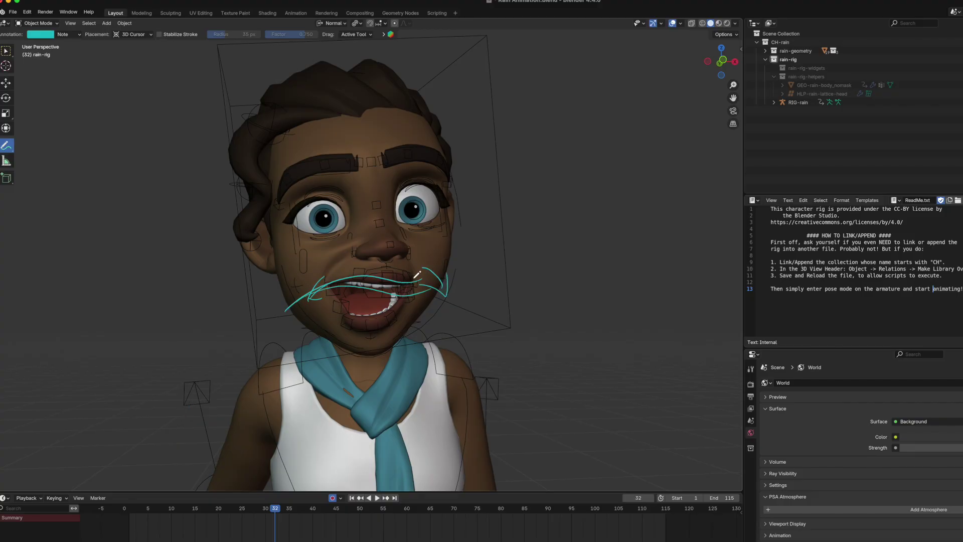
Undo the curves across the mouth and sketch a simplified open mouth beside the character
key("ctrl+z")
mouse_move(588, 271)
left_mouse_down()
mouse_move(563, 275)
mouse_move(589, 281)
mouse_move(586, 264)
mouse_move(574, 282)
mouse_move(631, 259)
left_mouse_up()
key("ctrl+z")
key("ctrl+z")
key("ctrl+z")
key("ctrl+z")
key("ctrl+z")
key("ctrl+z")
left_click_drag(570, 250, 629, 250)
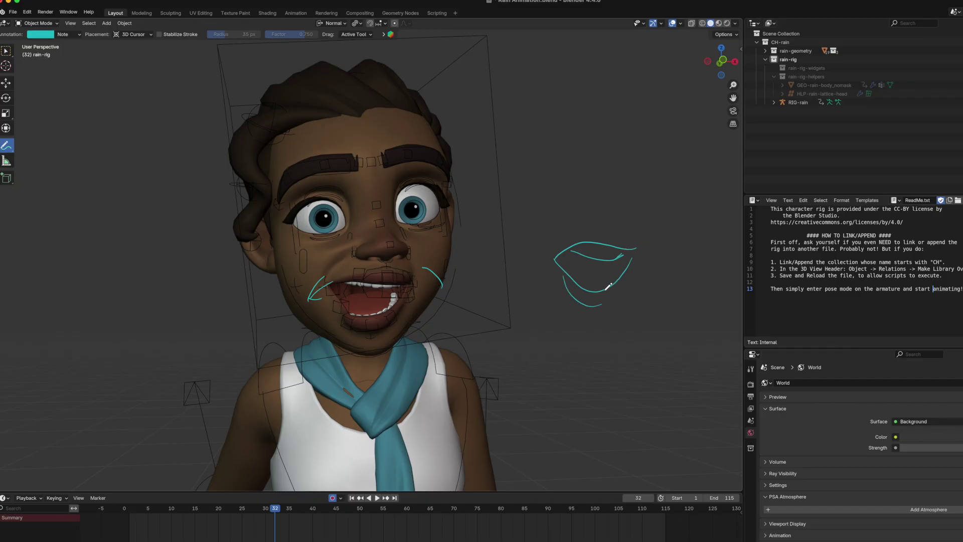
left_click_drag(600, 291, 581, 257)
Go to frame 35 and annotate the upper eyelid lines of both eyes with downward marks above them
key("space")
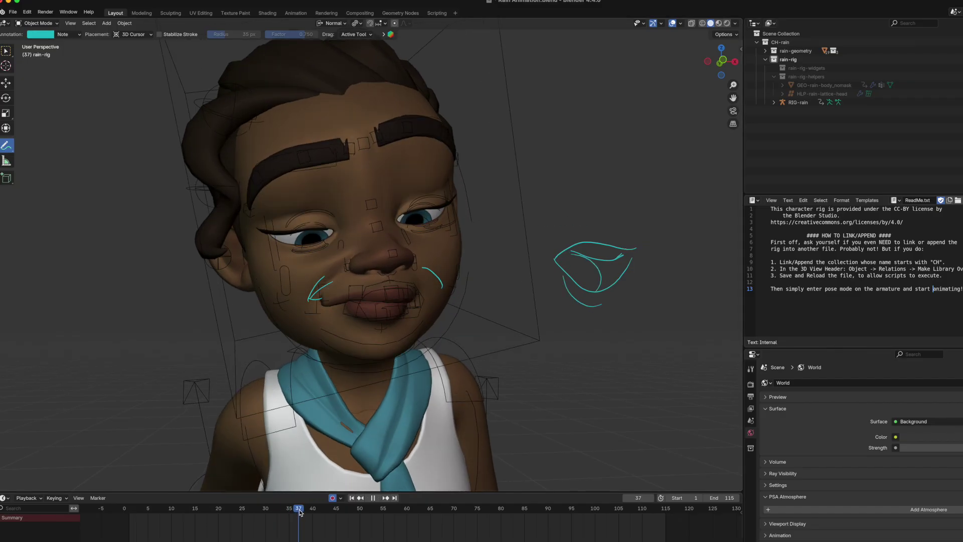
key("Escape")
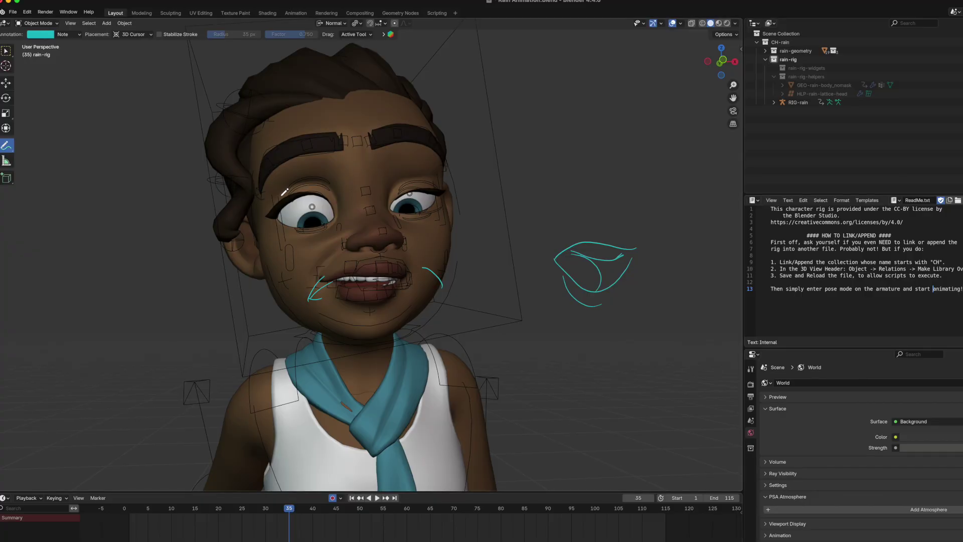
mouse_move(274, 200)
left_mouse_down()
mouse_move(338, 184)
mouse_move(443, 186)
left_mouse_up()
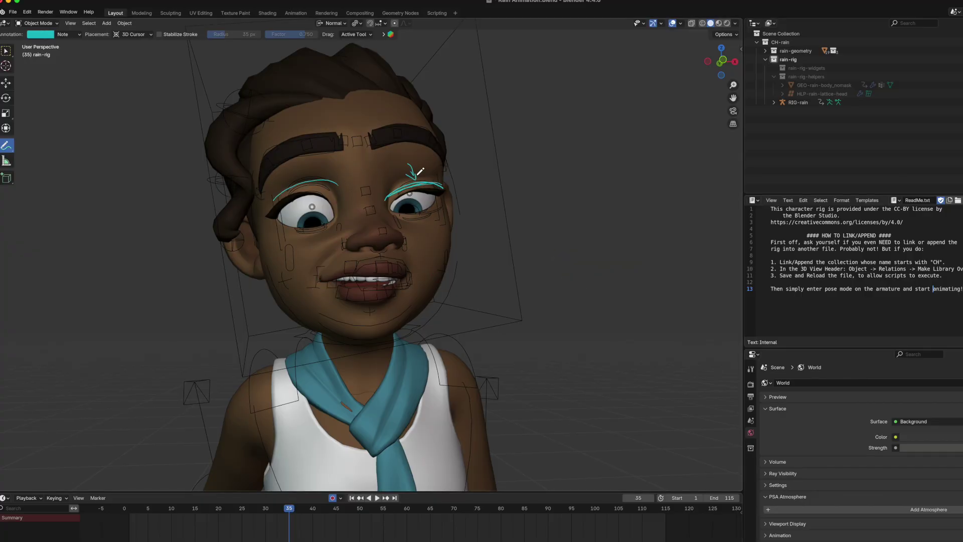
left_click_drag(292, 177, 317, 173)
Sketch two comparison eyelid lines with downward arrows beside the face, with another line beneath
left_click_drag(486, 206, 543, 191)
mouse_move(564, 186)
left_mouse_down()
mouse_move(611, 180)
mouse_move(576, 178)
left_mouse_up()
left_click_drag(564, 175, 585, 169)
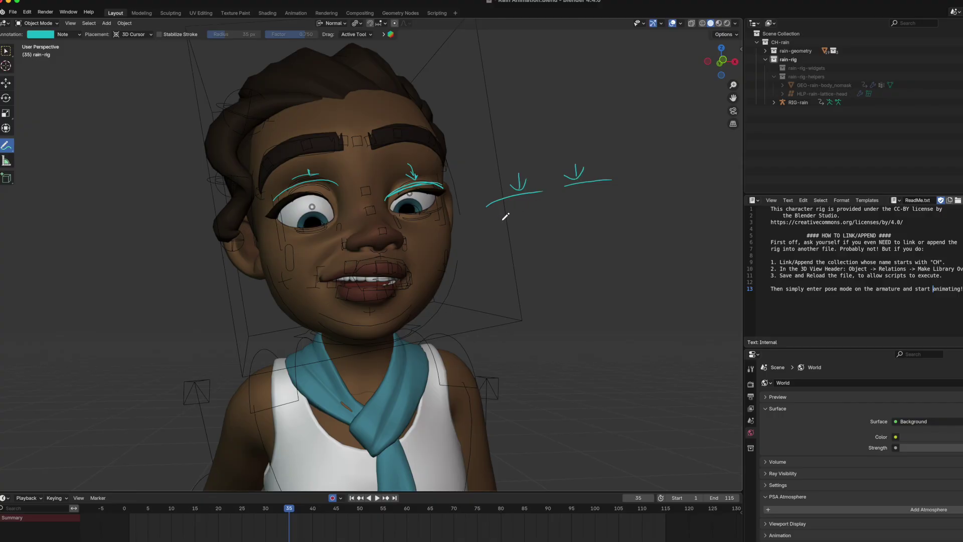
left_click_drag(492, 221, 545, 214)
Undo the comparison eyelid sketch and the latest eyelid marks, keeping only the first arc above one eye
key("ctrl+z")
key("ctrl+z")
key("ctrl+z")
key("ctrl+z")
key("ctrl+z")
key("ctrl+z")
key("ctrl+z")
key("ctrl+z")
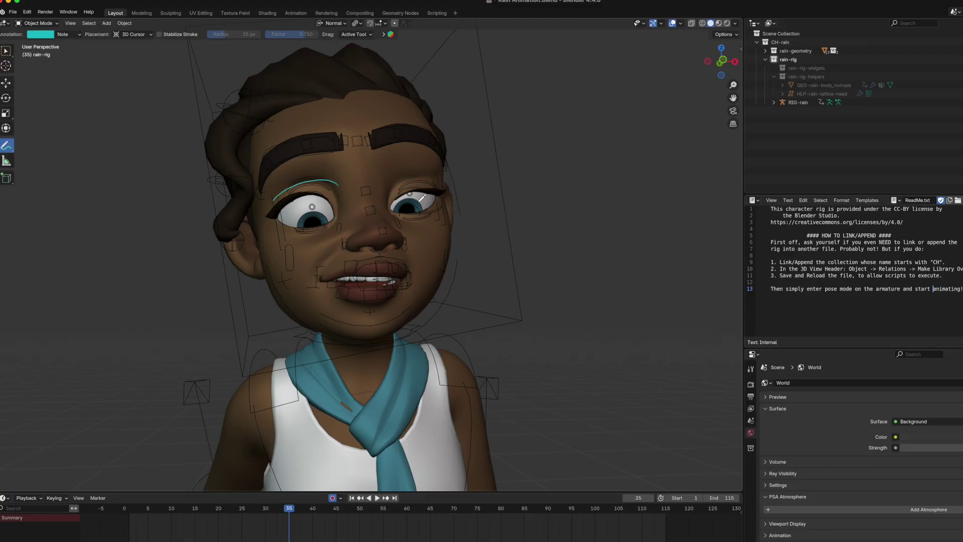
Undo the remaining arc above the eye and review the head movement up to frame 50
key("ctrl+z")
key("space")
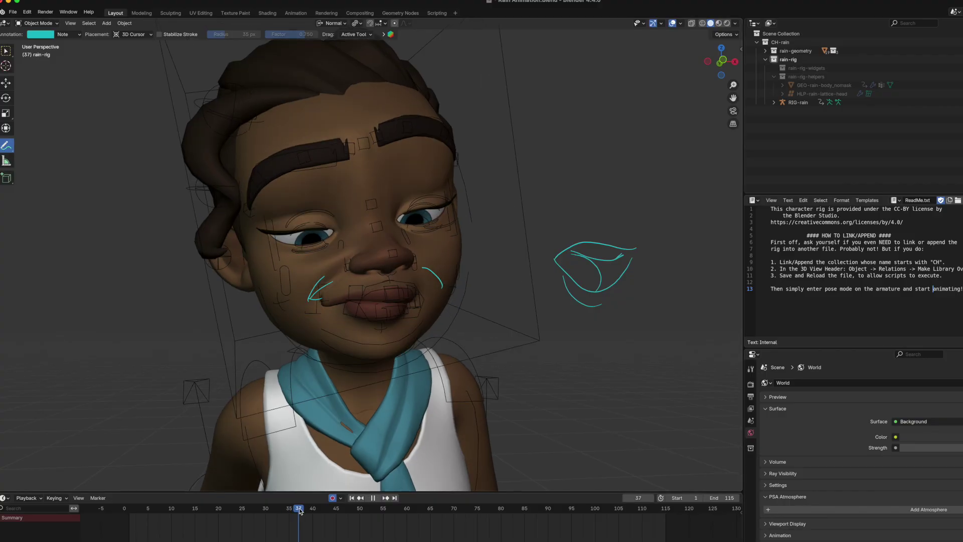
key("space")
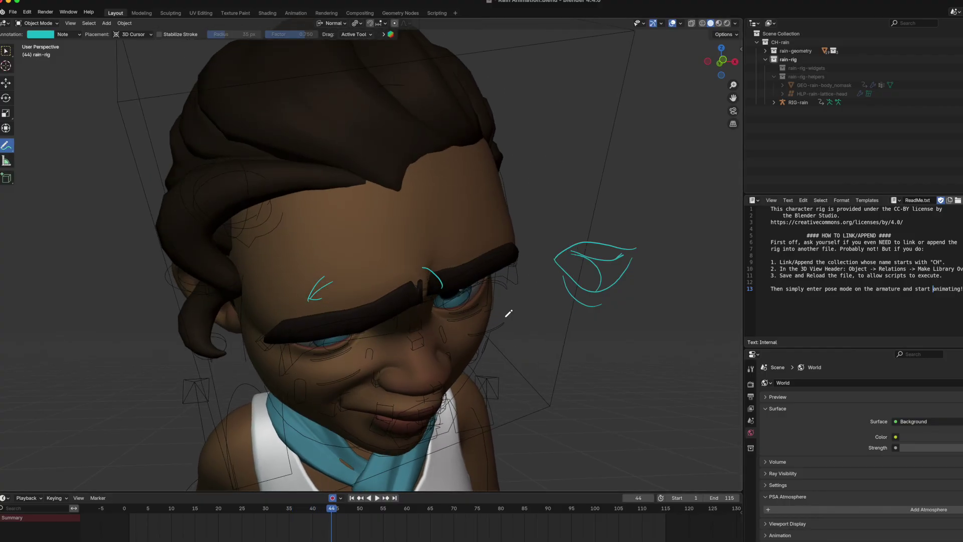
left_click_drag(721, 61, 720, 51)
left_click_drag(325, 518, 361, 467)
left_click_drag(735, 280, 621, 185)
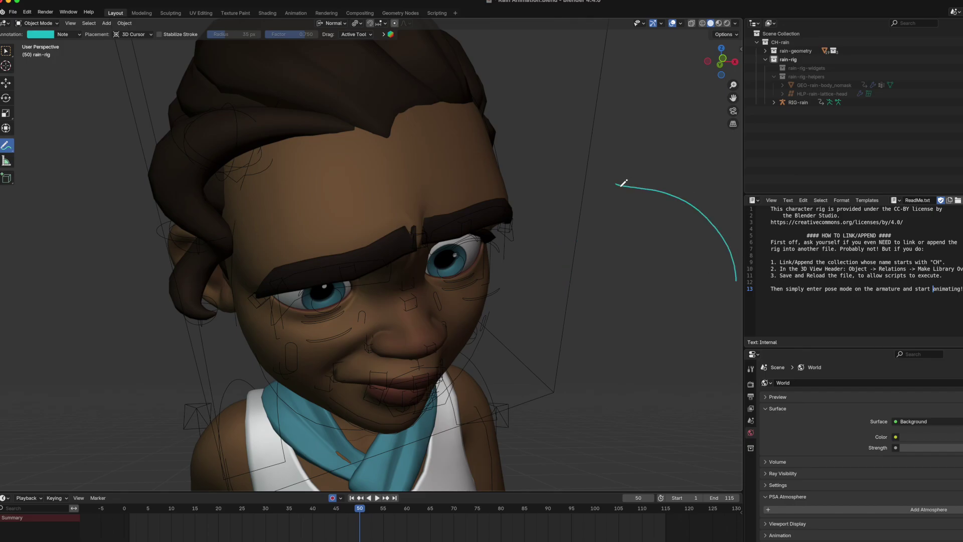
key("super+z")
Advance to frame 68 and draw a curved arrow beside the head, arching back toward the face
left_click_drag(364, 511, 383, 511)
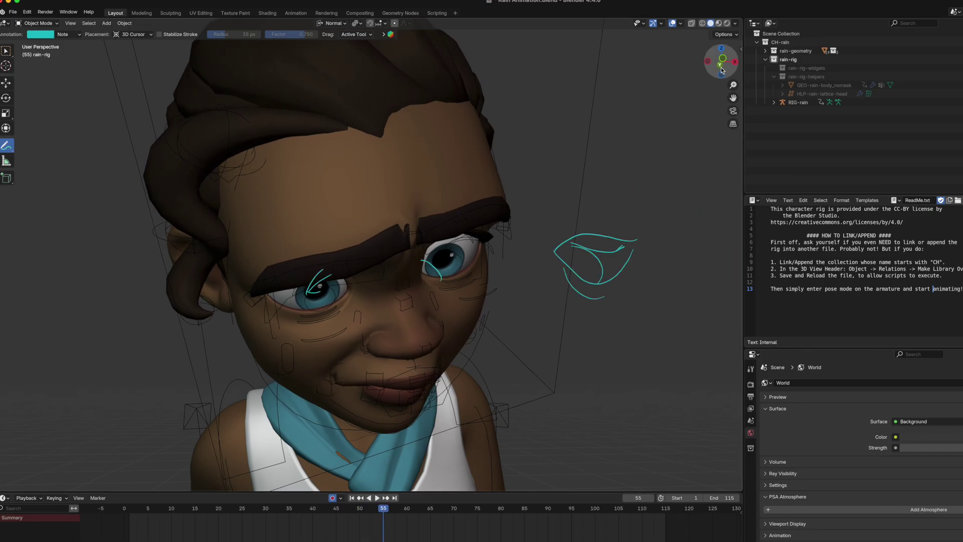
left_click_drag(722, 62, 747, 69)
left_click_drag(381, 509, 411, 509)
mouse_move(642, 343)
left_mouse_down()
mouse_move(553, 331)
mouse_move(551, 356)
left_mouse_up()
left_click_drag(414, 509, 445, 509)
mouse_move(602, 243)
left_mouse_down()
mouse_move(593, 210)
mouse_move(492, 199)
mouse_move(528, 207)
left_mouse_up()
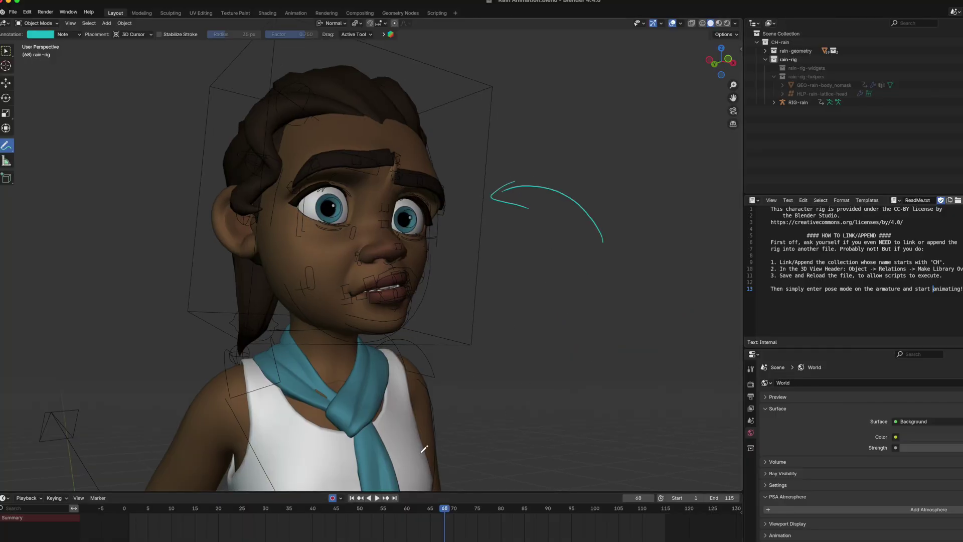
At frame 73, draw a curved arrow beside the face pointing down and outward, and inspect the face closely at frame 75
left_click_drag(436, 508, 468, 508)
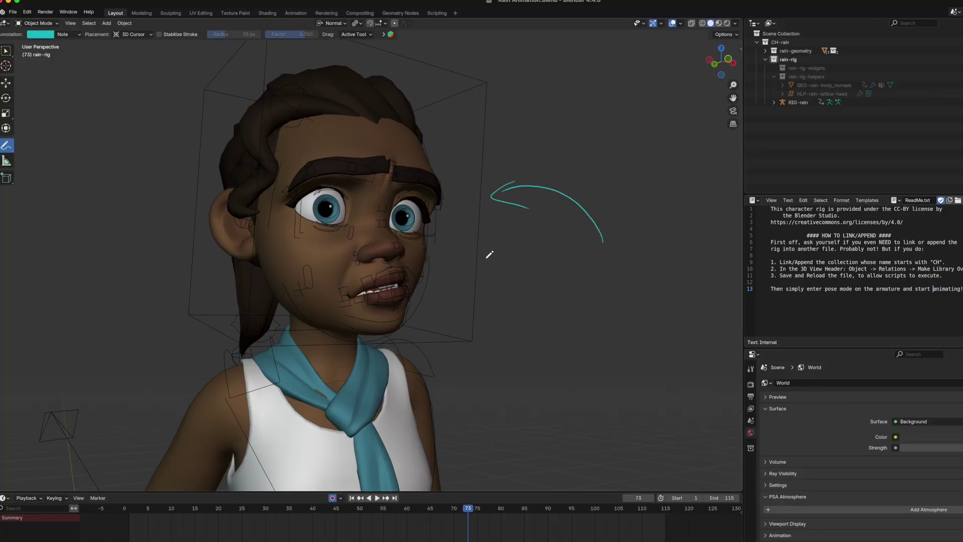
left_click_drag(486, 259, 517, 284)
mouse_move(448, 509)
left_mouse_down()
mouse_move(399, 509)
mouse_move(472, 508)
mouse_move(478, 497)
left_mouse_up()
left_click_drag(706, 67, 687, 60)
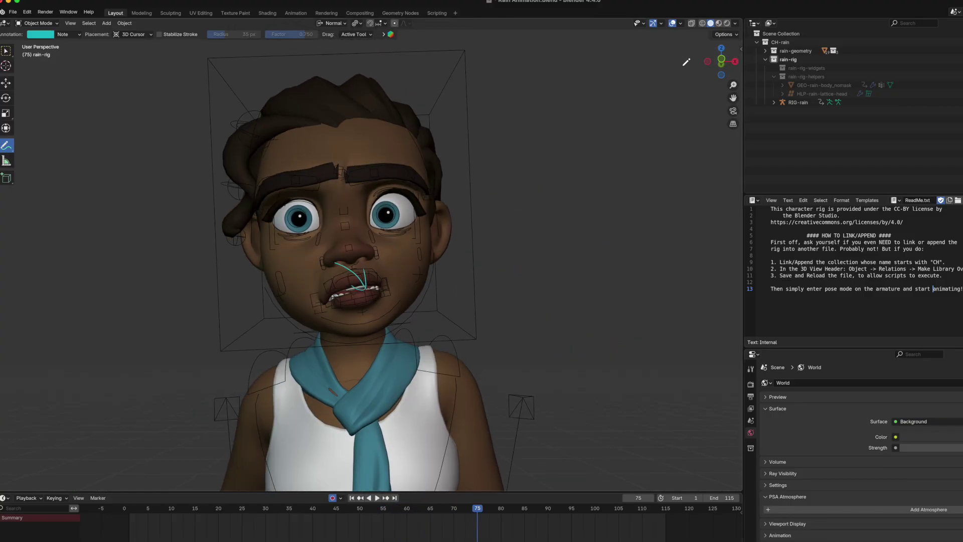
left_click_drag(733, 85, 735, 124)
left_click_drag(722, 62, 727, 63)
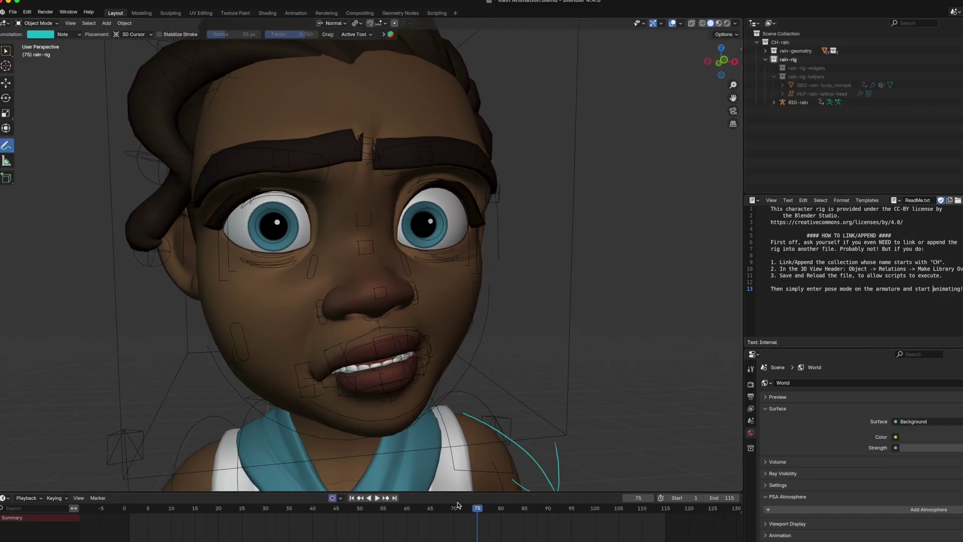
At frame 70, draw direction arrows at the brows and outer eye corners, and compare the poses between frames 64 and 72
mouse_move(475, 511)
left_mouse_down()
mouse_move(409, 507)
mouse_move(472, 505)
mouse_move(424, 498)
mouse_move(453, 498)
left_mouse_up()
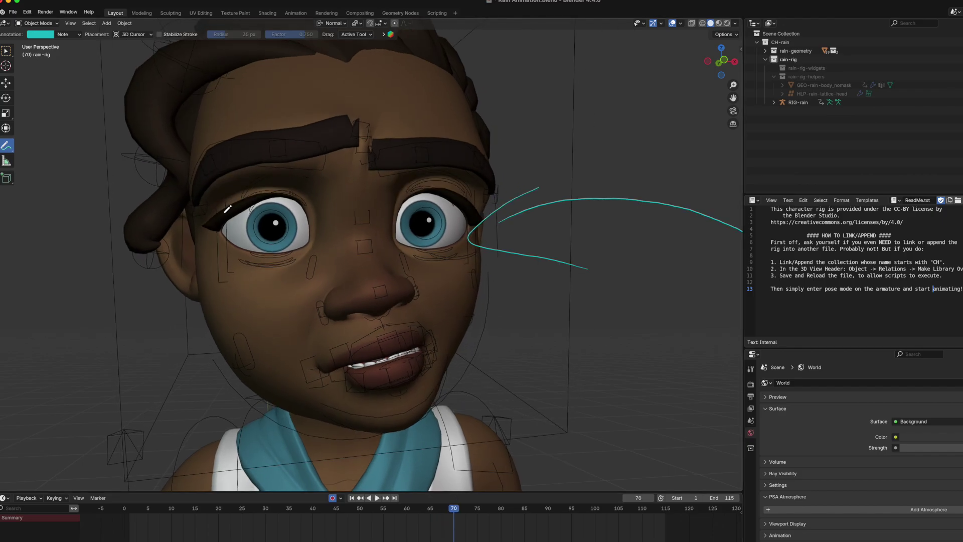
left_click_drag(213, 207, 215, 225)
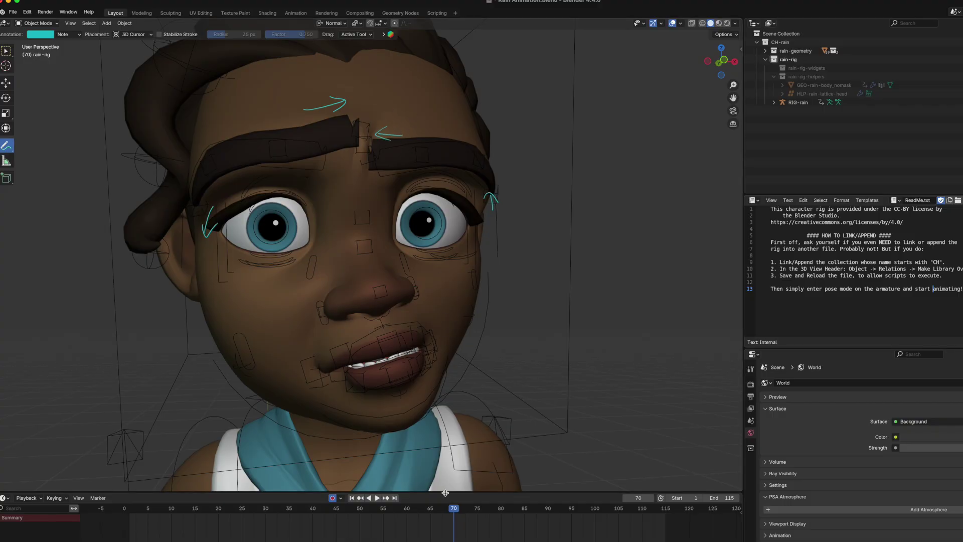
key("space")
left_click(428, 507)
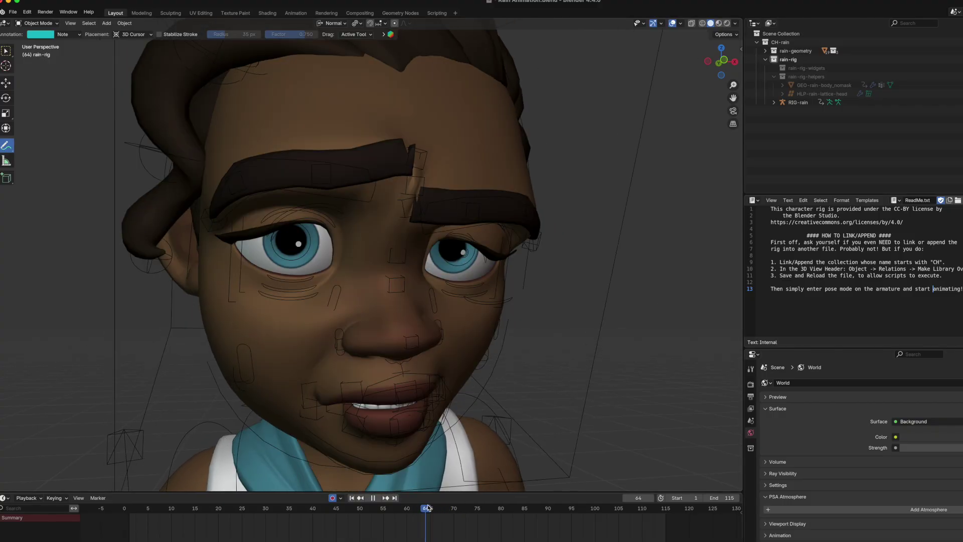
left_click_drag(427, 507, 467, 499)
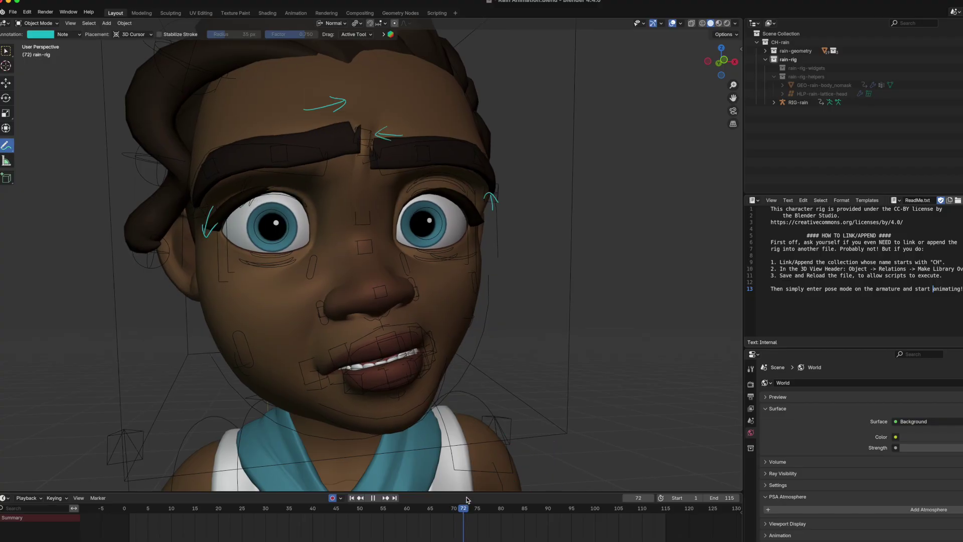
At frame 72, sketch slanted curves across the mouth and lower lip to mark the mouth's tilt
mouse_move(722, 59)
left_mouse_down()
mouse_move(716, 55)
mouse_move(739, 75)
mouse_move(729, 67)
left_mouse_up()
key("ctrl+z")
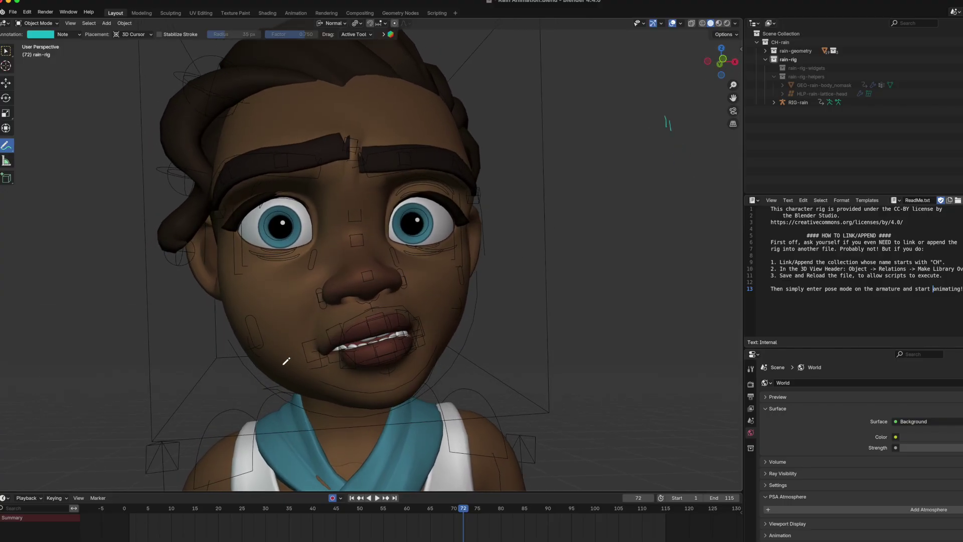
left_click_drag(326, 343, 379, 347)
mouse_move(326, 372)
left_mouse_down()
mouse_move(304, 371)
mouse_move(447, 336)
left_mouse_up()
key("ctrl+z")
key("ctrl+z")
left_click_drag(354, 387, 440, 355)
left_click_drag(364, 347, 431, 325)
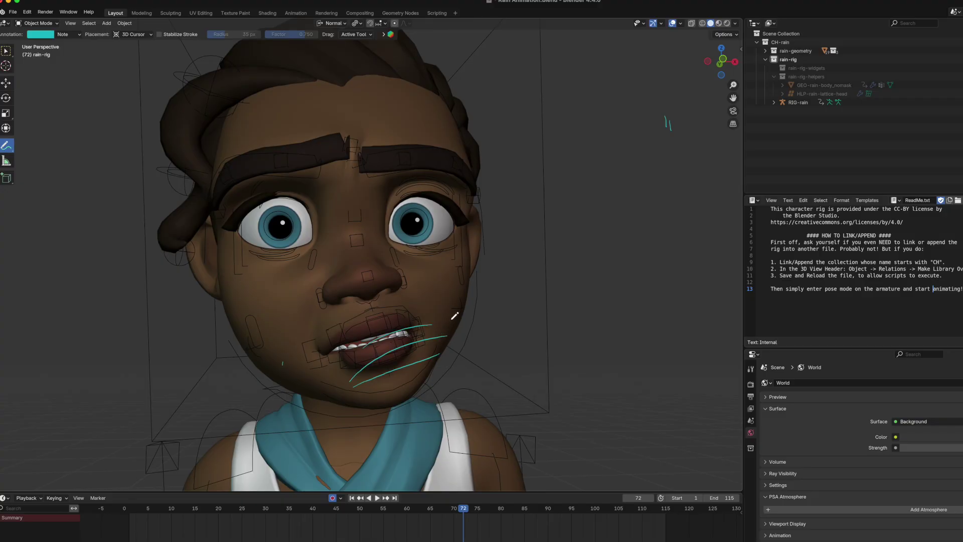
Trace guide lines along both eyebrows and around the eyelids of both eyes
left_click_drag(225, 167, 351, 123)
left_click_drag(349, 167, 471, 177)
left_click_drag(308, 203, 259, 206)
mouse_move(247, 244)
left_mouse_down()
mouse_move(313, 245)
mouse_move(299, 220)
left_mouse_up()
left_click_drag(429, 192, 440, 200)
mouse_move(379, 248)
left_mouse_down()
mouse_move(435, 244)
mouse_move(401, 236)
mouse_move(418, 219)
left_mouse_up()
Undo all the brow, eyelid and mouth guide lines on frame 72
key("ctrl+z")
key("ctrl+z")
key("ctrl+z")
key("ctrl+z")
key("ctrl+z")
key("ctrl+z")
key("ctrl+z")
key("ctrl+z")
key("ctrl+z")
key("ctrl+z")
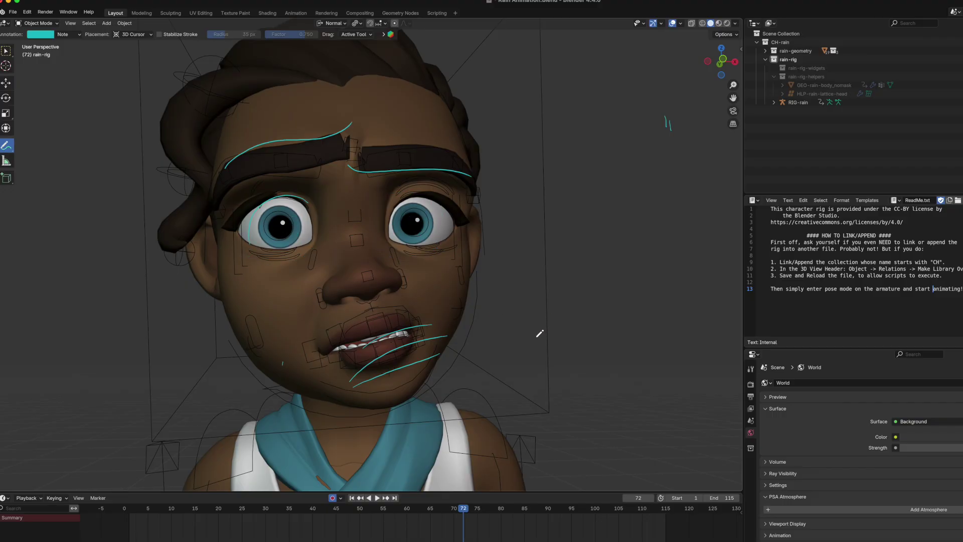
key("ctrl+z")
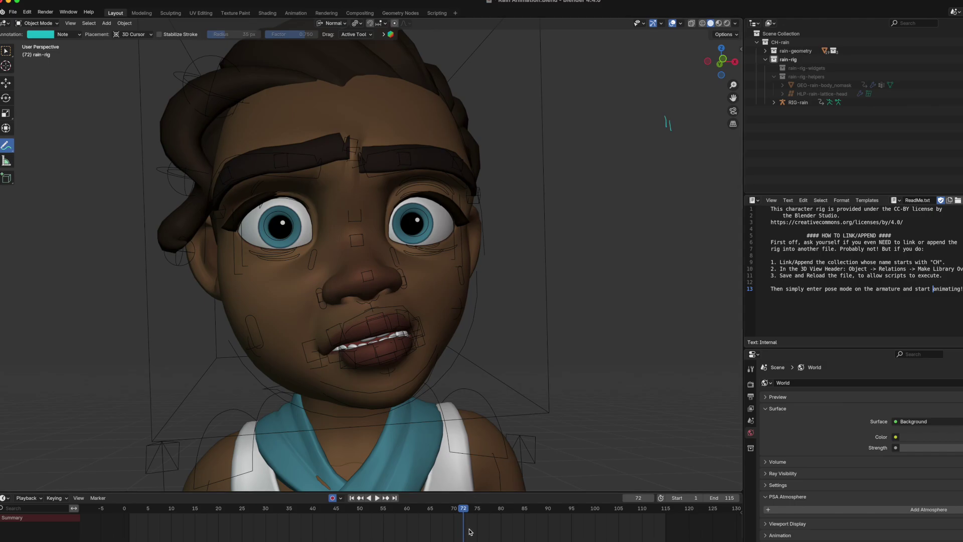
Play on to frame 77 and compare the poses at frames 79, 92 and 93
key("space")
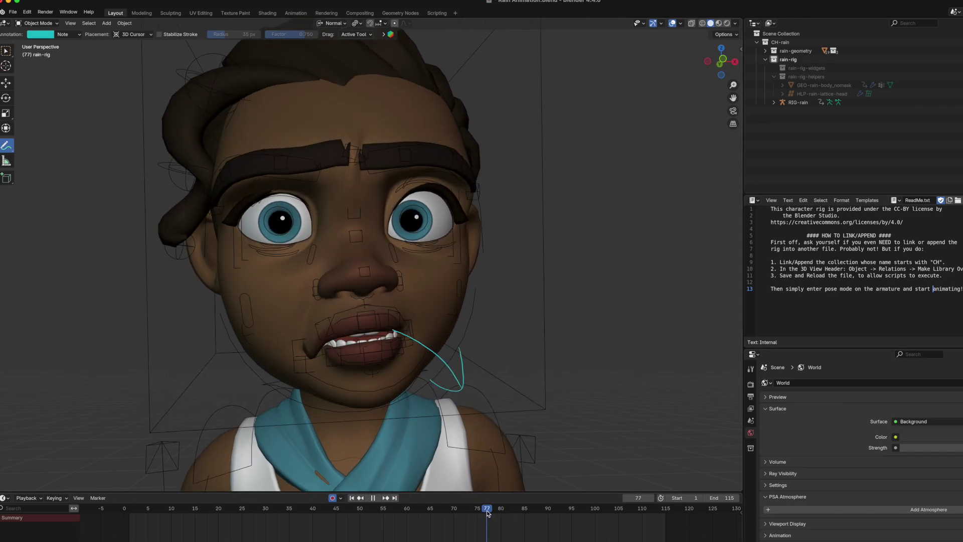
key("space")
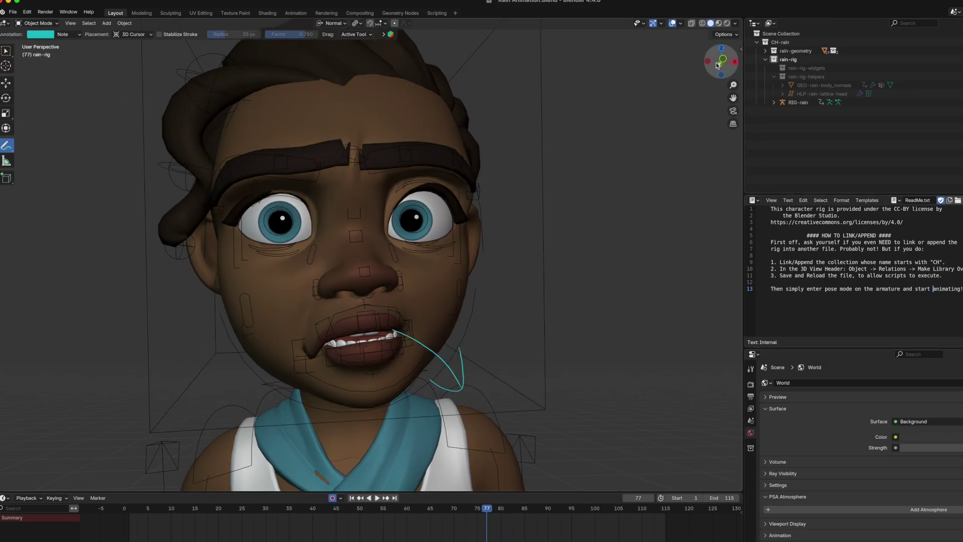
left_click_drag(722, 63, 733, 99)
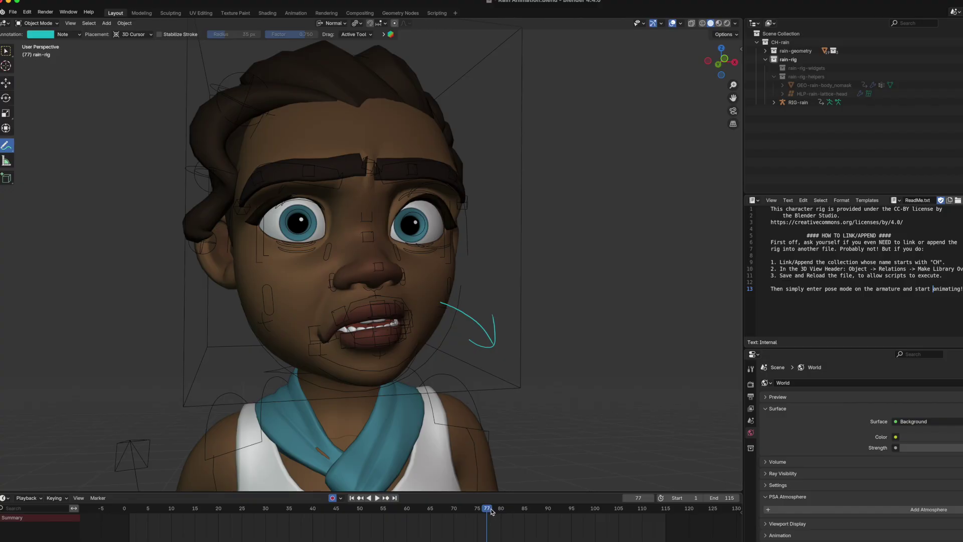
left_click_drag(490, 510, 562, 514)
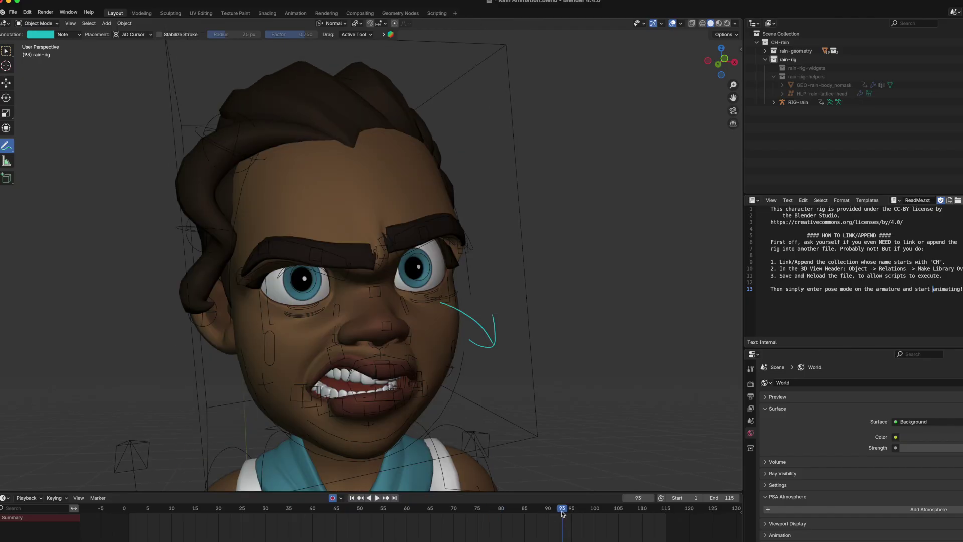
left_click(499, 508)
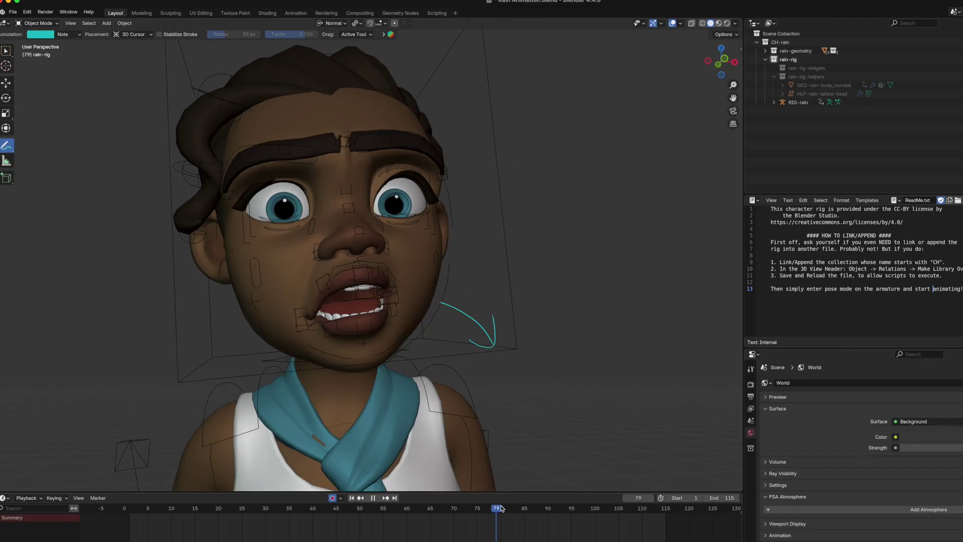
left_click(558, 509)
left_click_drag(552, 182, 563, 278)
left_click_drag(540, 242, 570, 244)
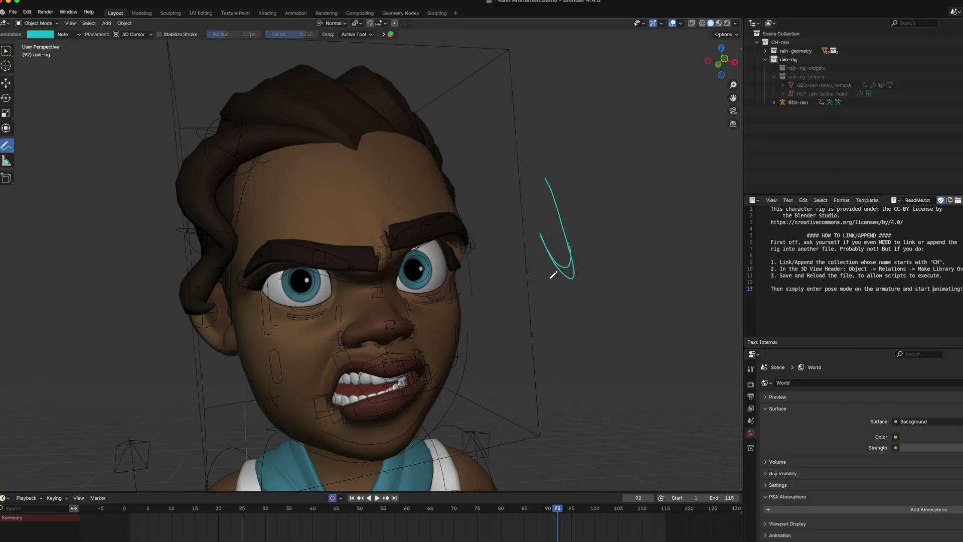
key("super+z")
key("super+z")
At frame 82, draw a tall double-headed vertical arrow beside the head to mark the stretch
mouse_move(545, 509)
left_mouse_down()
mouse_move(490, 500)
mouse_move(512, 505)
left_mouse_up()
left_click_drag(484, 108, 504, 242)
mouse_move(484, 218)
left_mouse_down()
mouse_move(517, 250)
mouse_move(513, 190)
left_mouse_up()
mouse_move(463, 124)
left_mouse_down()
mouse_move(485, 97)
mouse_move(500, 146)
left_mouse_up()
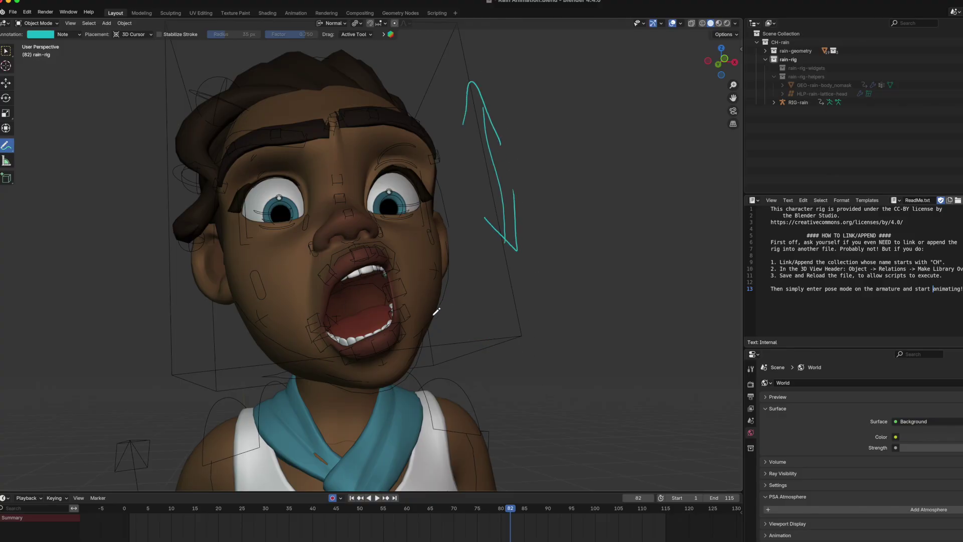
At frame 87, draw a double-headed horizontal arrow beside the face to mark the squash
left_click_drag(511, 512, 534, 511)
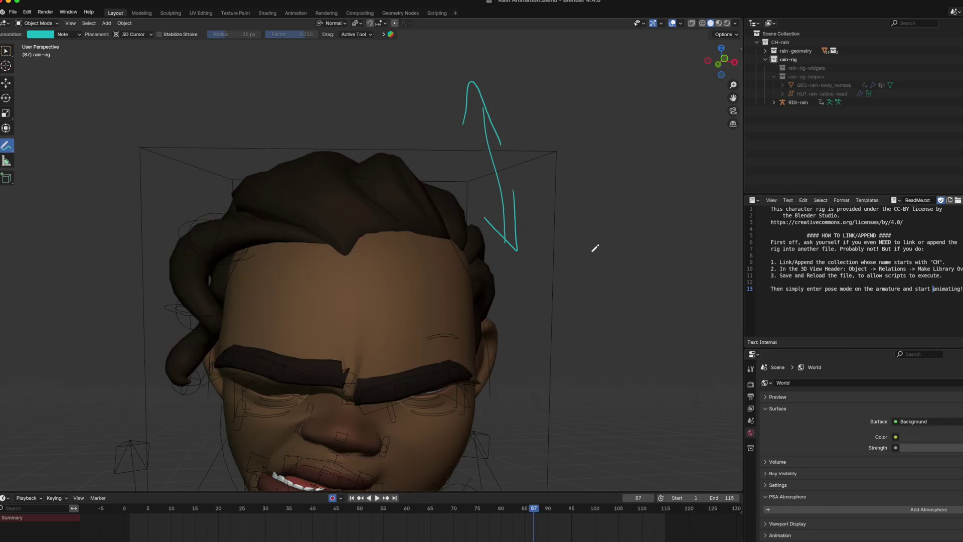
mouse_move(575, 361)
left_mouse_down()
mouse_move(516, 379)
mouse_move(566, 388)
left_mouse_up()
mouse_move(519, 376)
left_mouse_down()
mouse_move(662, 368)
mouse_move(634, 380)
left_mouse_up()
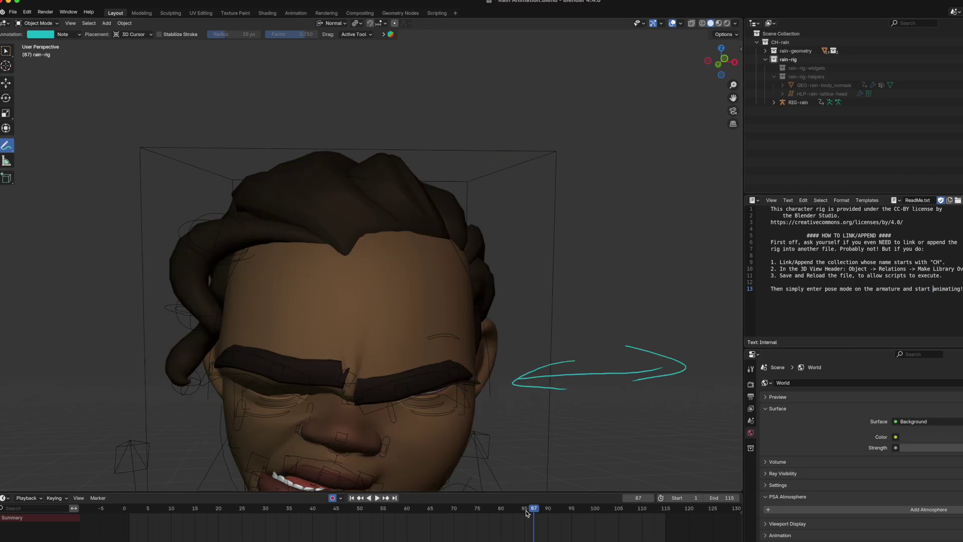
Compare the squash pose with the stretch pose, and trace arcs over both upper eyelids at frame 82
key("space")
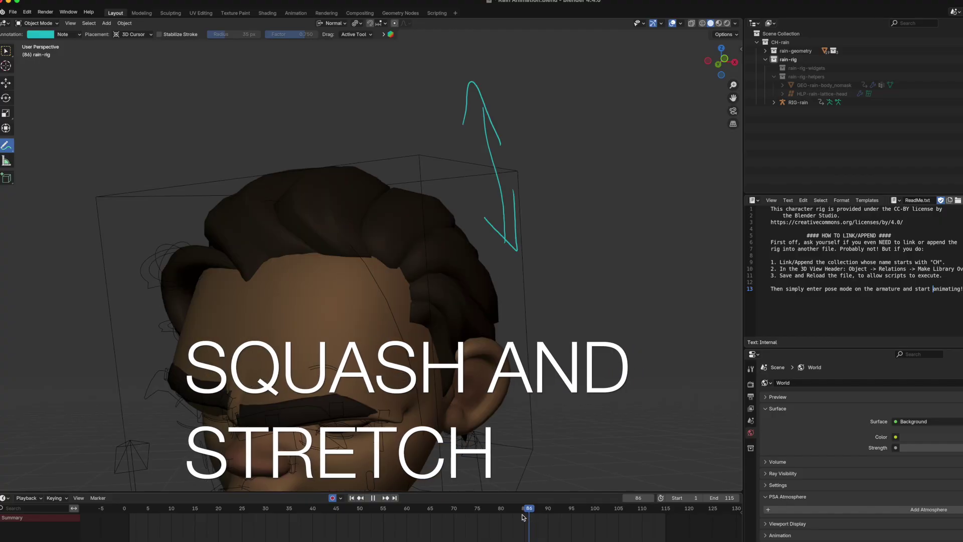
left_click_drag(523, 517, 502, 517)
left_click_drag(499, 515, 511, 515)
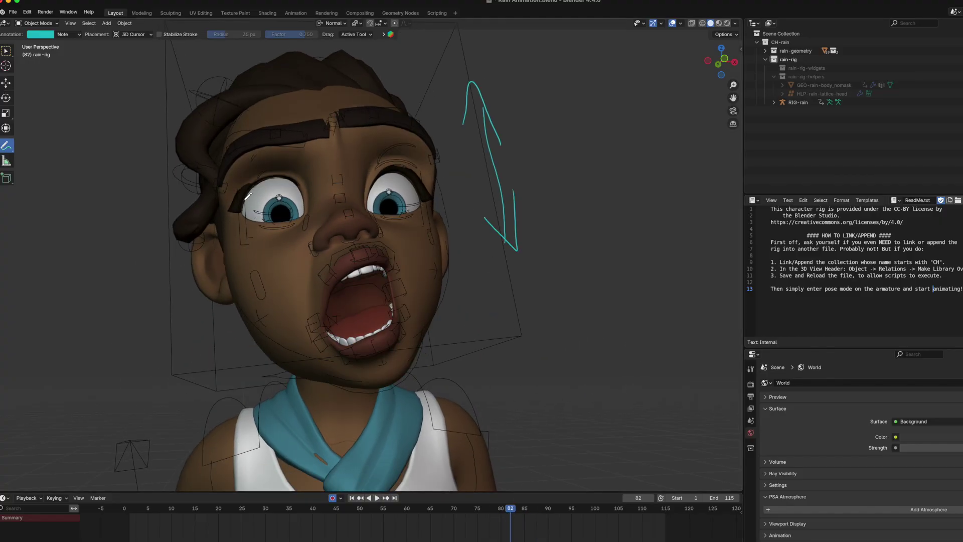
left_click_drag(234, 199, 305, 192)
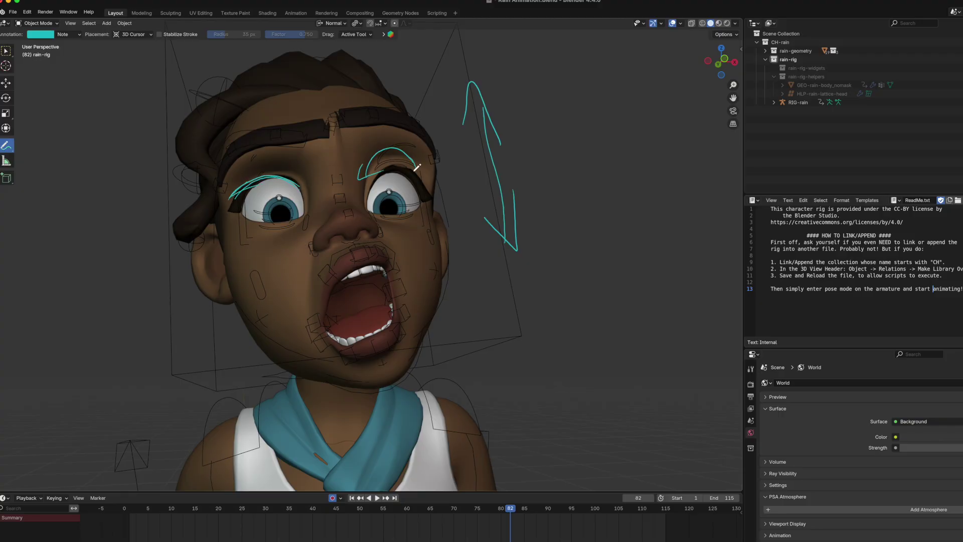
Trace both raised eyebrows and try outlining the open mouth as a symmetrical arch with level lines across it
left_click_drag(233, 153, 404, 114)
mouse_move(305, 337)
left_mouse_down()
mouse_move(407, 306)
mouse_move(318, 337)
left_mouse_up()
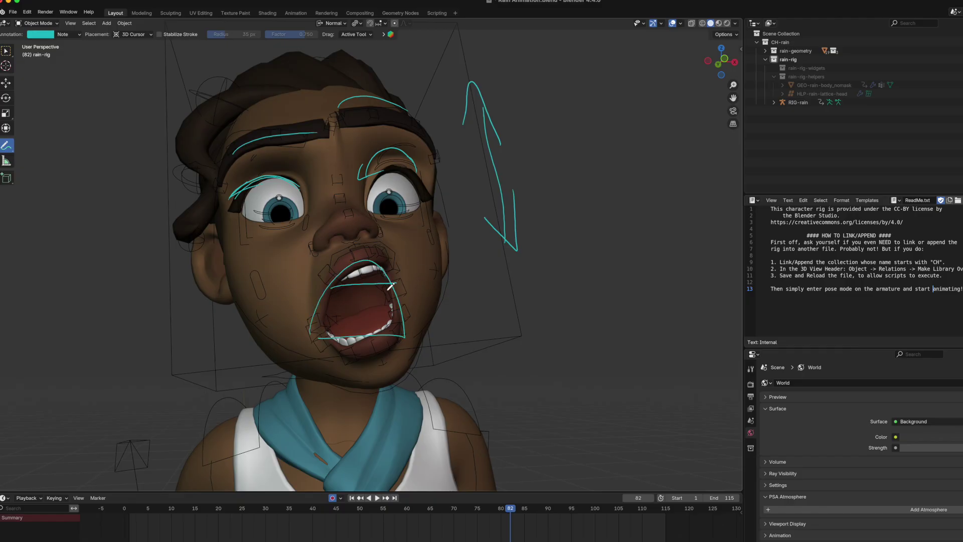
key("ctrl+z")
key("ctrl+z")
Outline the open mouth as a tilted shape with slanted lip lines, and mark the lower eyelids
mouse_move(390, 259)
left_mouse_down()
mouse_move(332, 290)
mouse_move(325, 369)
mouse_move(415, 318)
left_mouse_up()
left_click_drag(401, 313, 396, 258)
key("ctrl+z")
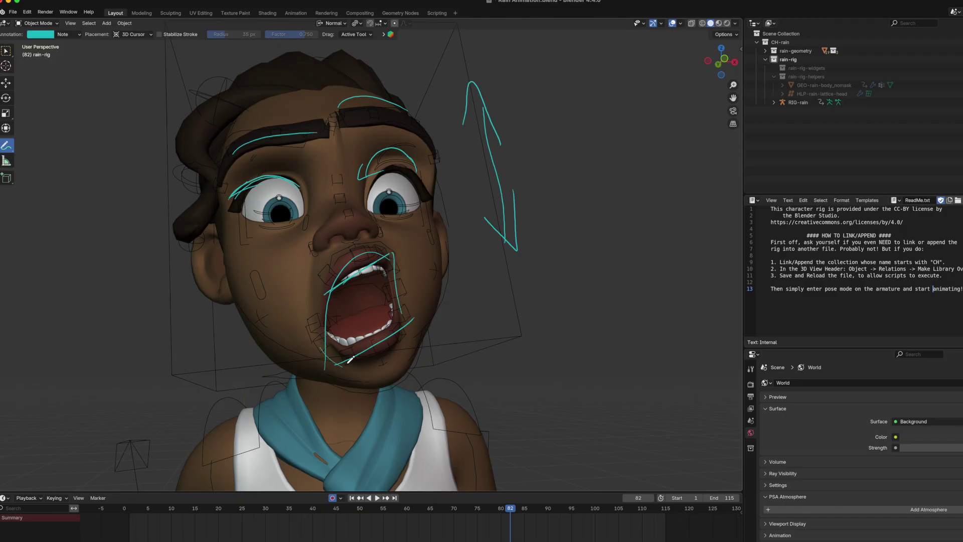
mouse_move(333, 367)
left_mouse_down()
mouse_move(397, 351)
mouse_move(390, 365)
left_mouse_up()
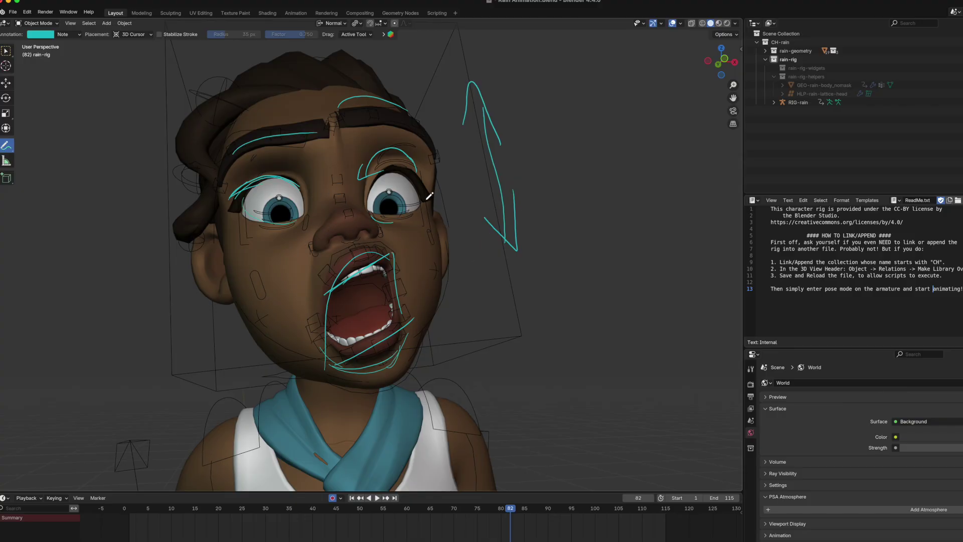
Undo the mouth outline, lower eyelid marks and brow lines, keeping the upper eyelid arcs
key("ctrl+z")
key("ctrl+z")
key("ctrl+z")
key("ctrl+z")
key("ctrl+z")
key("ctrl+z")
key("ctrl+z")
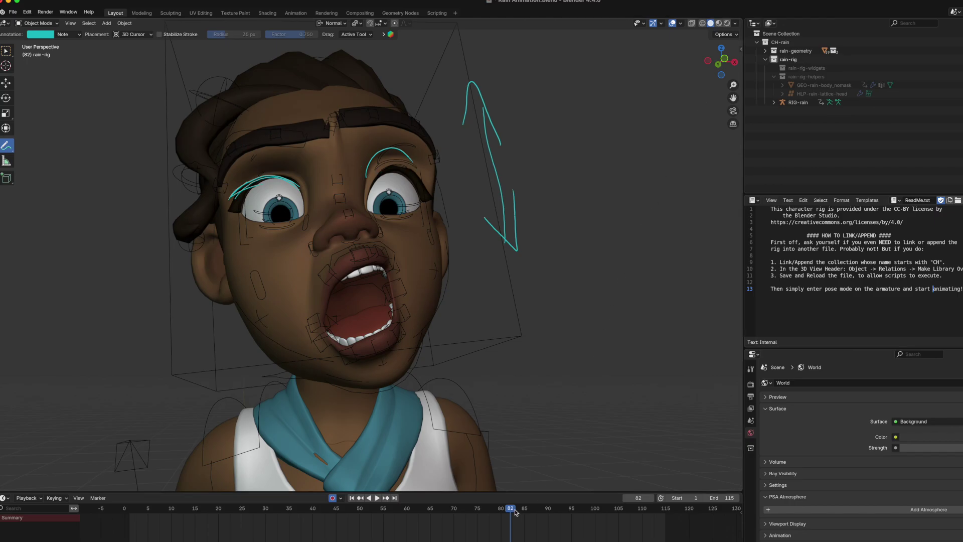
Replay the expression change from frame 79 to frame 100 in a wider view of the character
key("space")
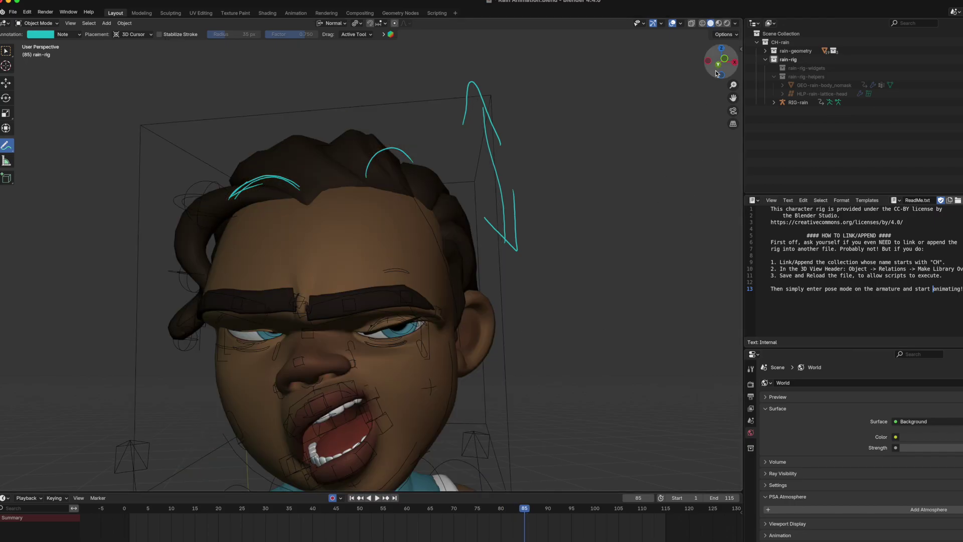
left_click_drag(721, 62, 724, 131)
left_click(503, 507)
key("space")
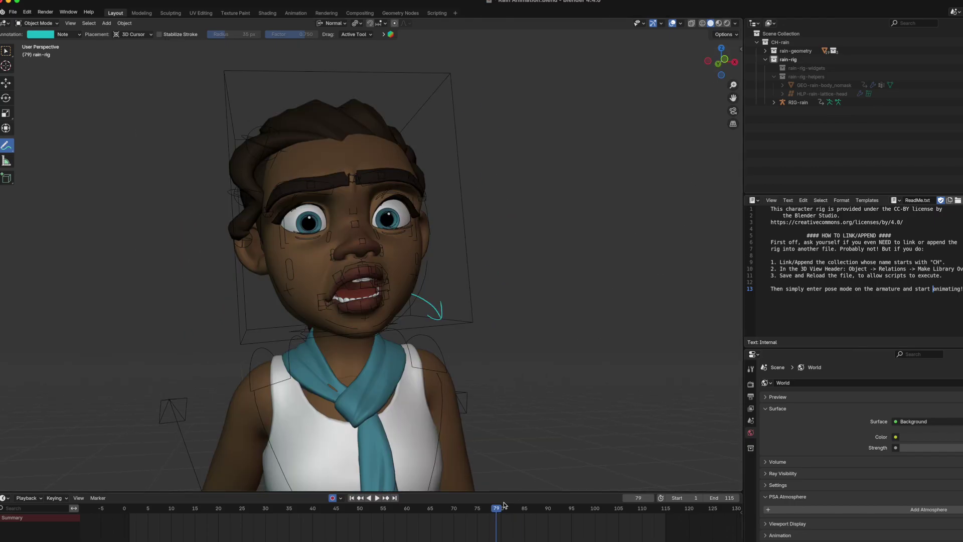
key("space")
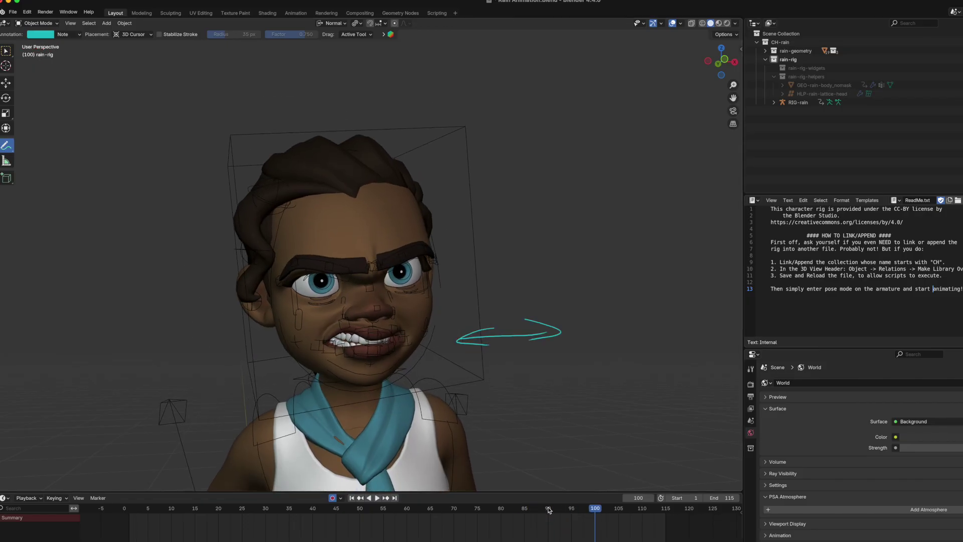
Scrub the blink back from frame 100 to frame 84 and replay the change up to frame 89
mouse_move(549, 507)
left_mouse_down()
mouse_move(484, 503)
mouse_move(512, 513)
mouse_move(525, 503)
left_mouse_up()
left_click_drag(728, 62, 740, 77)
left_click_drag(734, 85, 735, 6)
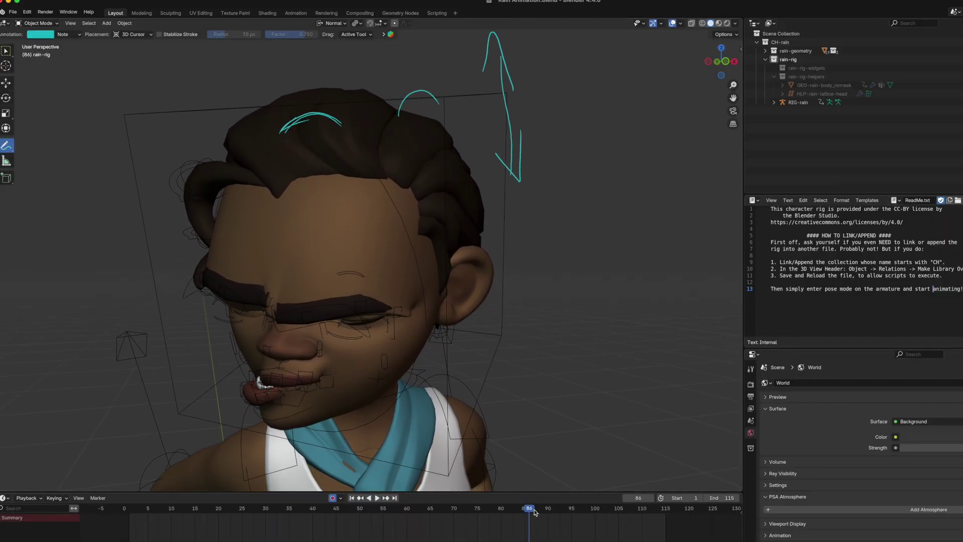
mouse_move(535, 512)
left_mouse_down()
mouse_move(508, 509)
mouse_move(520, 513)
left_mouse_up()
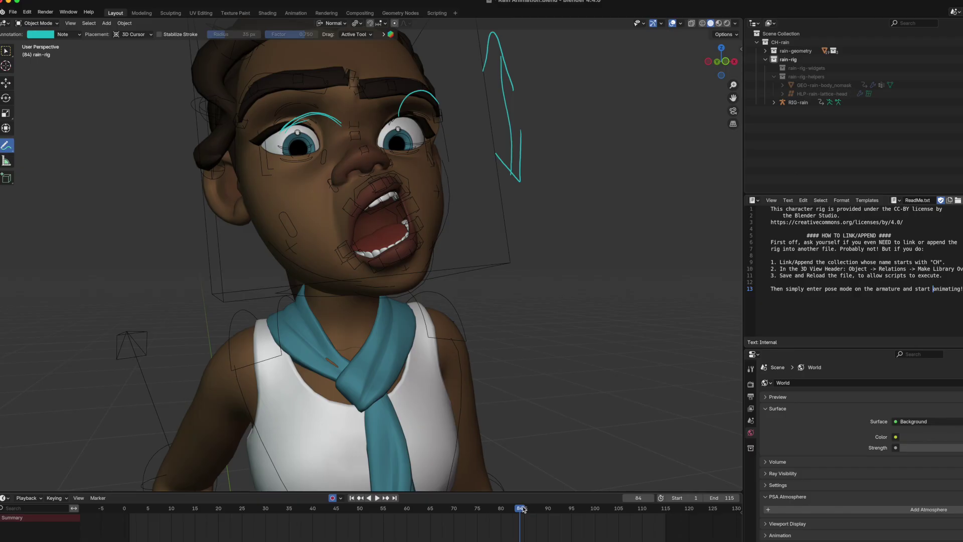
key("space")
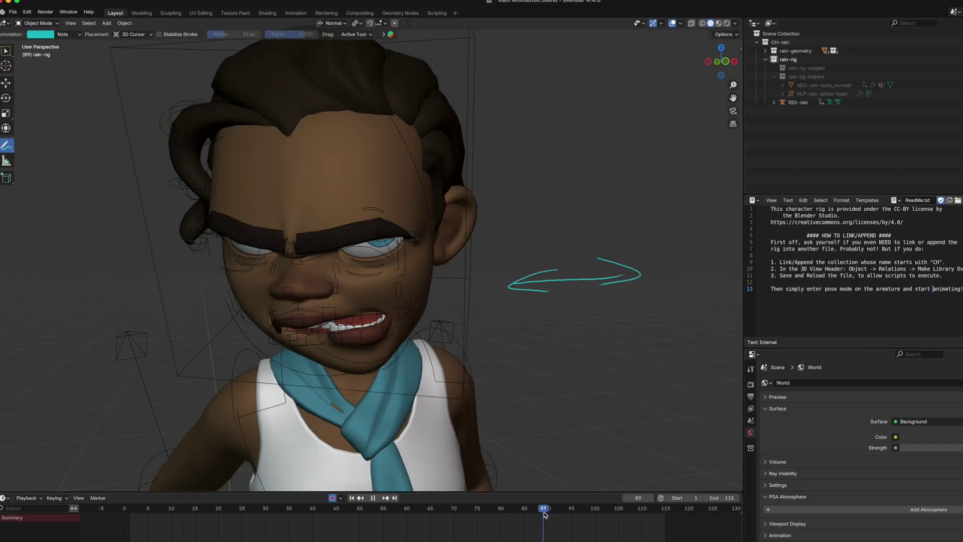
Draw a horizontal double-headed arrow beside the mouth at frame 89 and check the pose from other angles
mouse_move(423, 330)
left_mouse_down()
mouse_move(481, 324)
mouse_move(478, 332)
left_mouse_up()
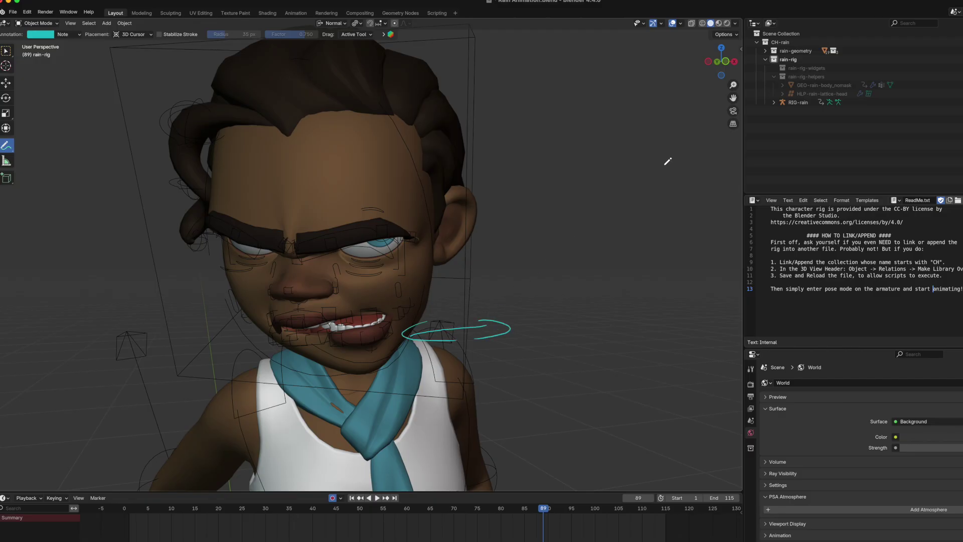
left_click_drag(720, 63, 428, 251)
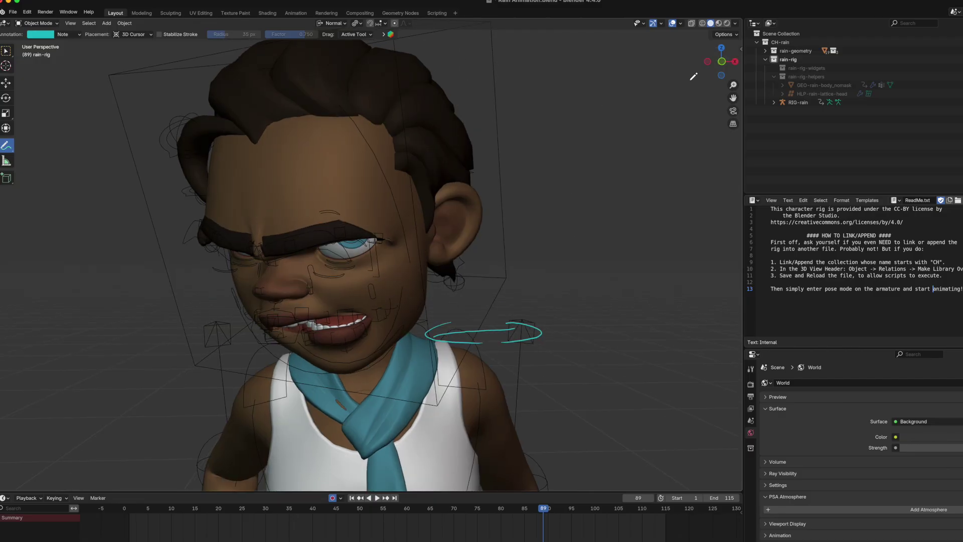
left_click_drag(722, 63, 735, 63)
Examine the mouth's movement from frame 89 to frame 98, viewing the face closer to front-on
mouse_move(546, 511)
left_mouse_down()
mouse_move(517, 508)
mouse_move(578, 509)
left_mouse_up()
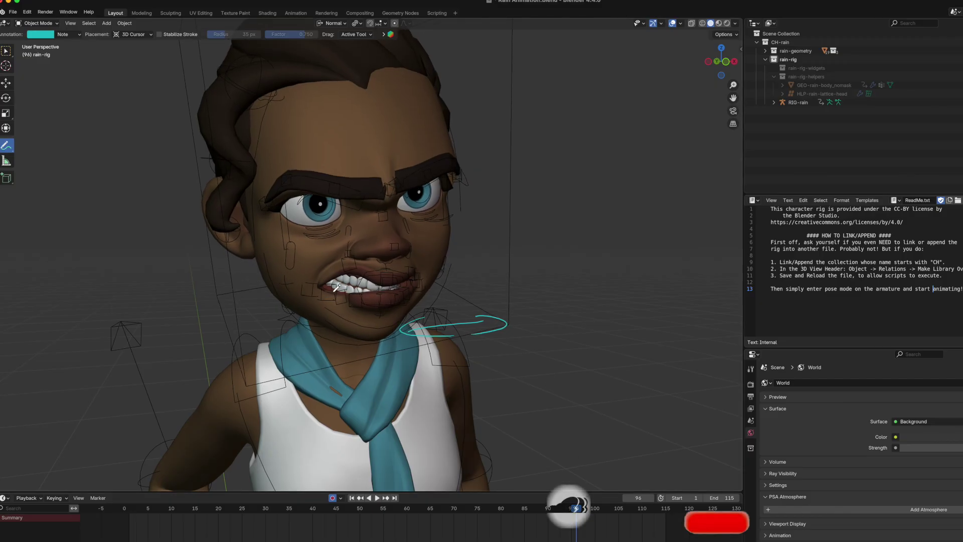
left_click_drag(722, 63, 720, 55)
left_click(377, 497)
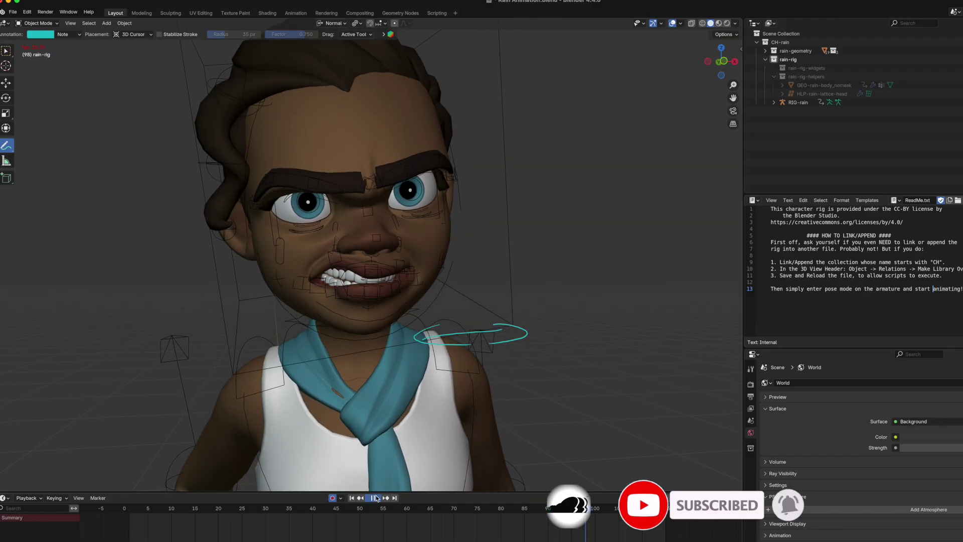
left_click(376, 498)
At frame 95, sketch a timing line with unevenly spaced ticks, plus two balls with an arrow between them
mouse_move(587, 510)
left_mouse_down()
mouse_move(530, 495)
mouse_move(542, 505)
mouse_move(520, 504)
mouse_move(571, 507)
left_mouse_up()
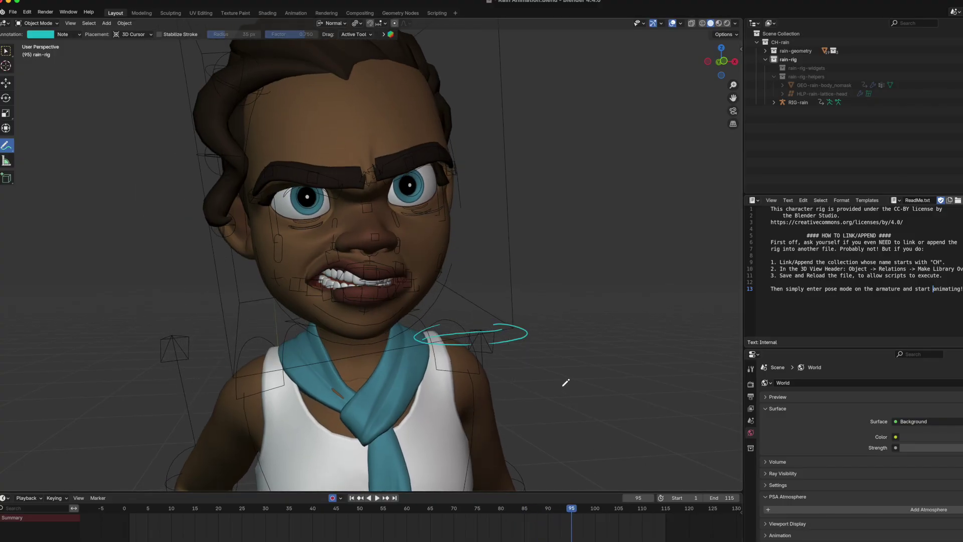
mouse_move(517, 371)
left_mouse_down()
mouse_move(516, 399)
mouse_move(673, 378)
left_mouse_up()
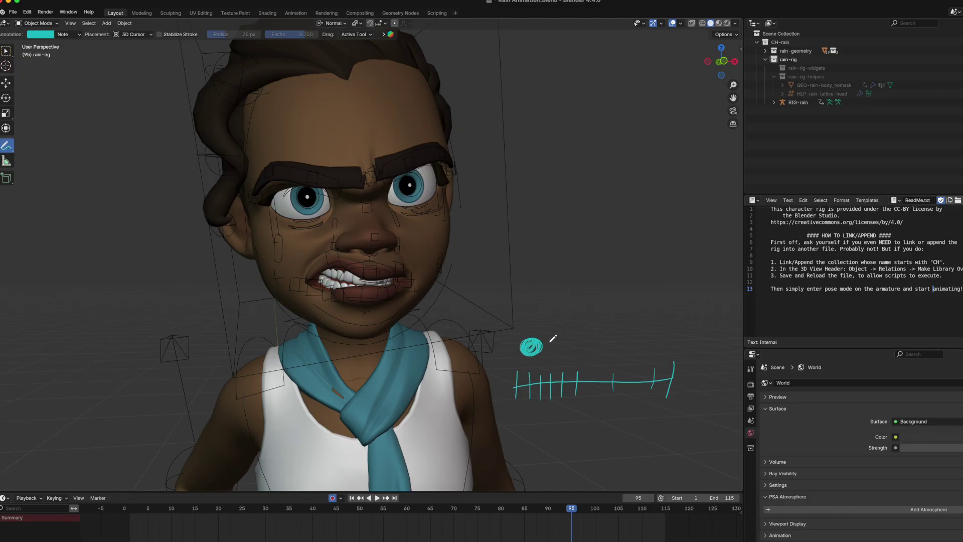
left_click_drag(524, 333, 591, 330)
At frame 102, outline the bared mouth as a slanted, asymmetrical shape and shade both of its corners
key("space")
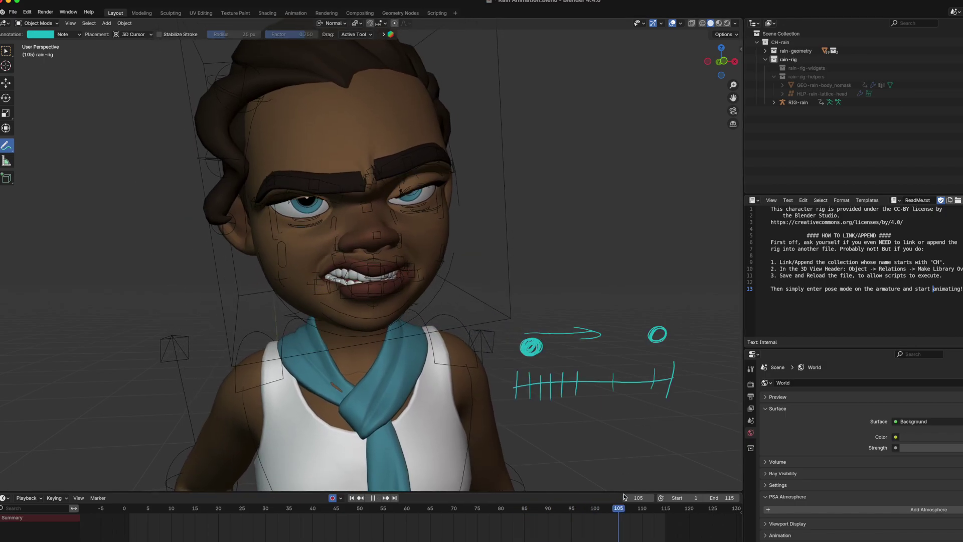
left_click_drag(642, 486, 606, 491)
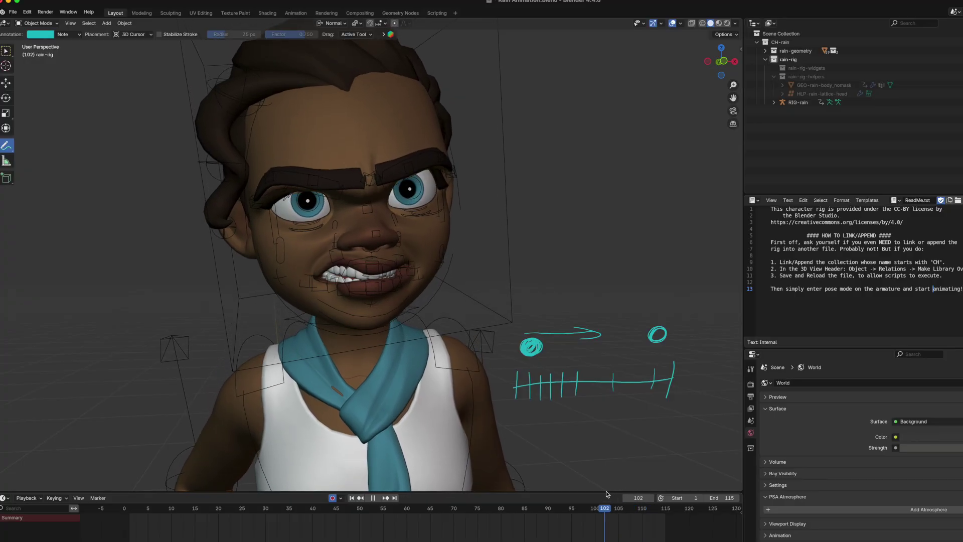
left_click_drag(732, 85, 742, 157)
left_click_drag(726, 64, 733, 83)
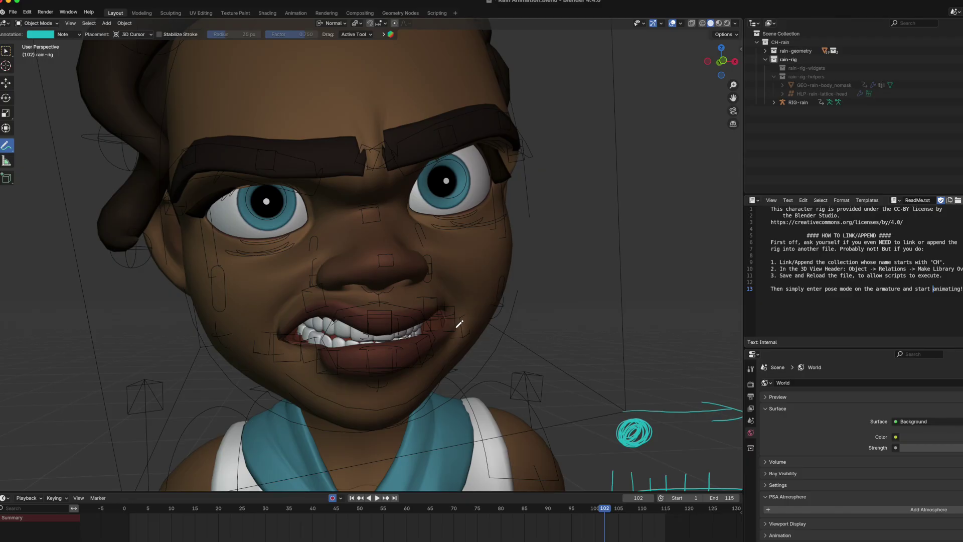
left_click_drag(722, 59, 709, 62)
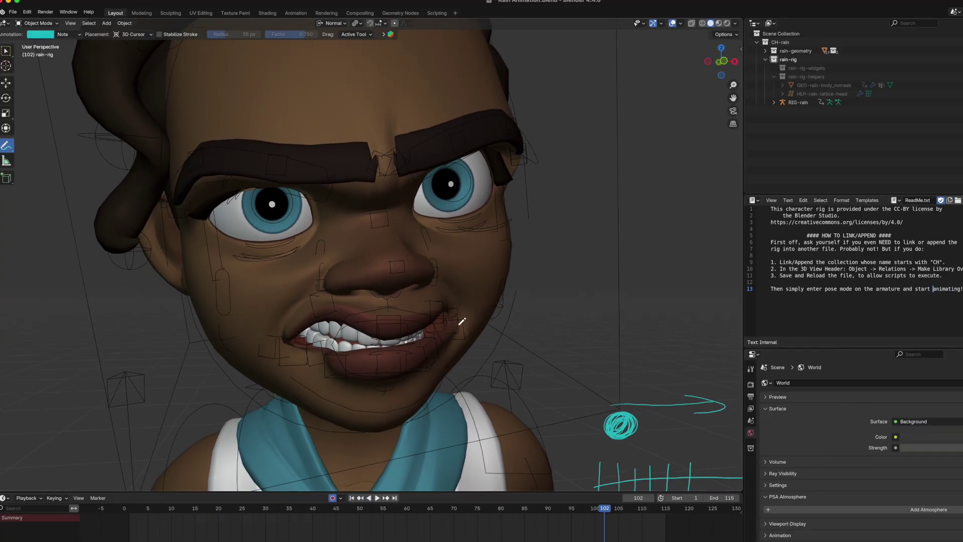
mouse_move(460, 329)
left_mouse_down()
mouse_move(437, 311)
mouse_move(380, 332)
mouse_move(286, 329)
mouse_move(447, 330)
left_mouse_up()
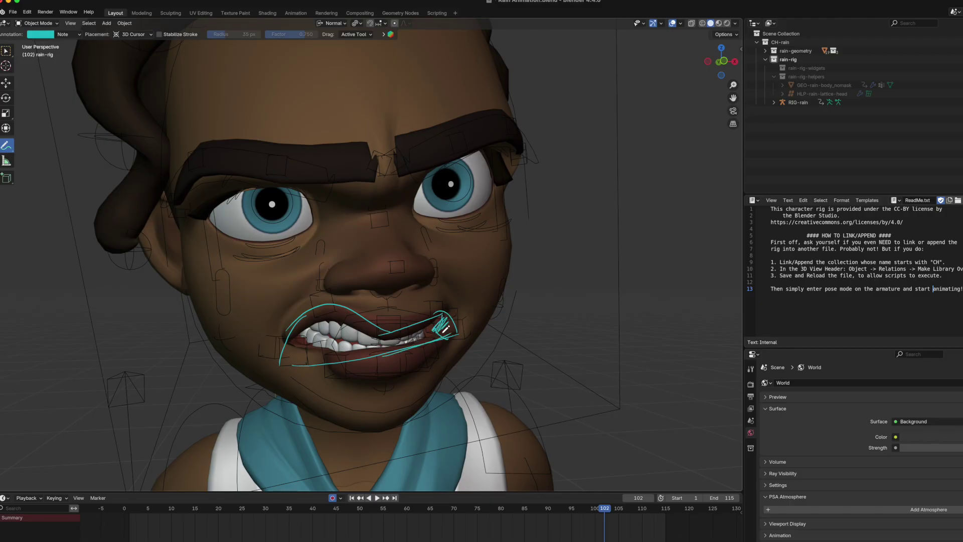
left_click_drag(291, 358, 288, 350)
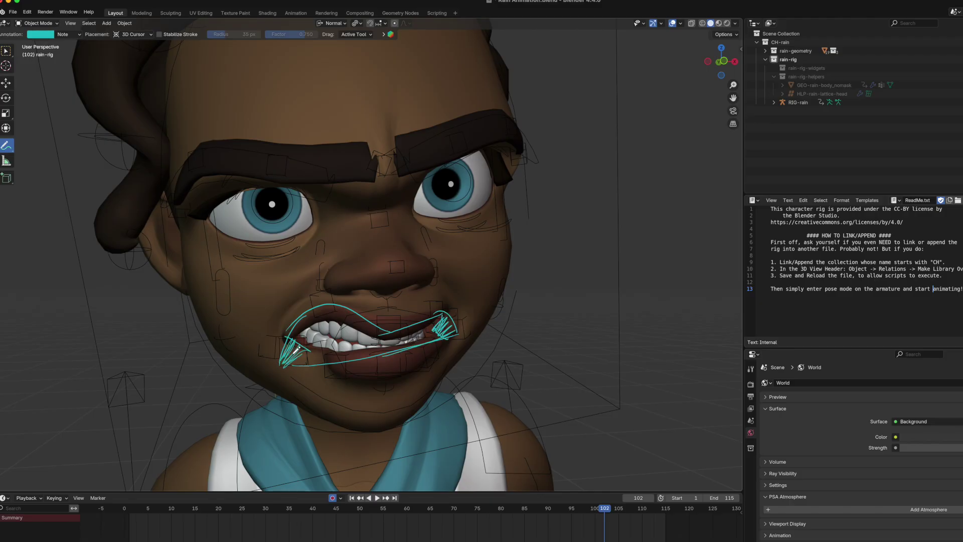
Try sketching plain eyes and a symmetrical, flat-based mouth beside the face, and undo them along with one mouth corner's shading
left_click_drag(727, 282, 716, 281)
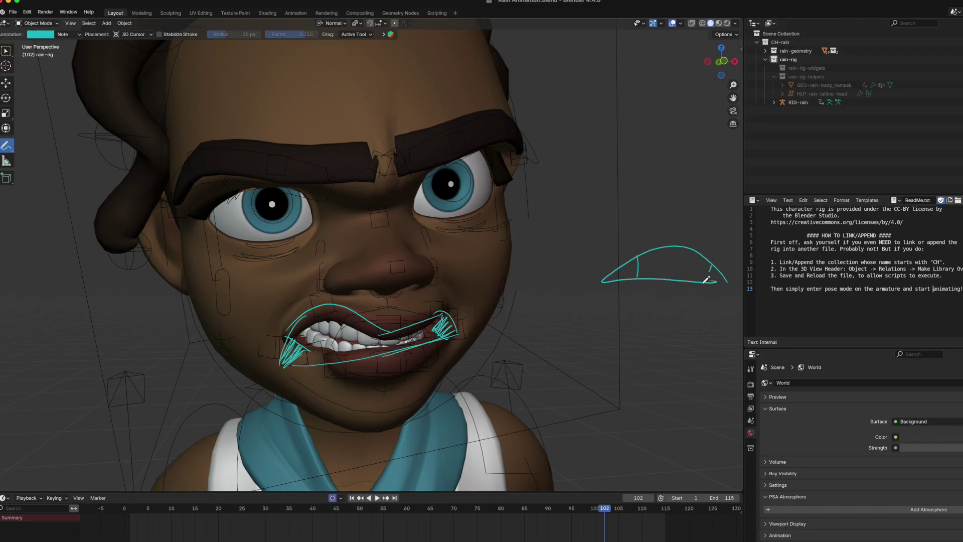
mouse_move(598, 184)
left_mouse_down()
mouse_move(656, 181)
mouse_move(624, 191)
left_mouse_up()
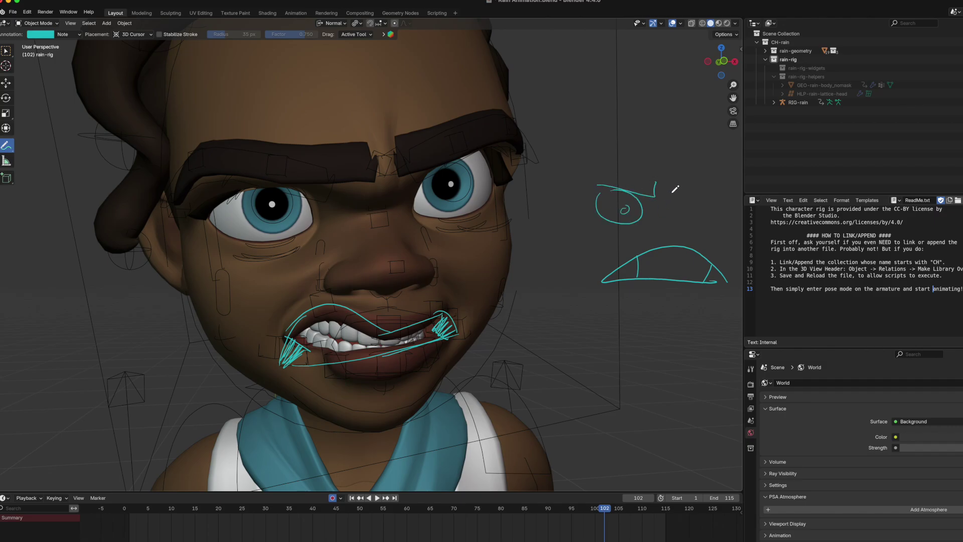
left_click_drag(707, 223, 704, 220)
left_click_drag(695, 213, 682, 216)
right_click_drag(667, 315, 613, 189)
key("ctrl+z")
key("ctrl+z")
Sketch an exaggerated version beside the face with slanted, uneven eyes, a nose line and a tilted mouth with accent marks
mouse_move(581, 221)
left_mouse_down()
mouse_move(656, 217)
mouse_move(646, 229)
mouse_move(708, 196)
left_mouse_up()
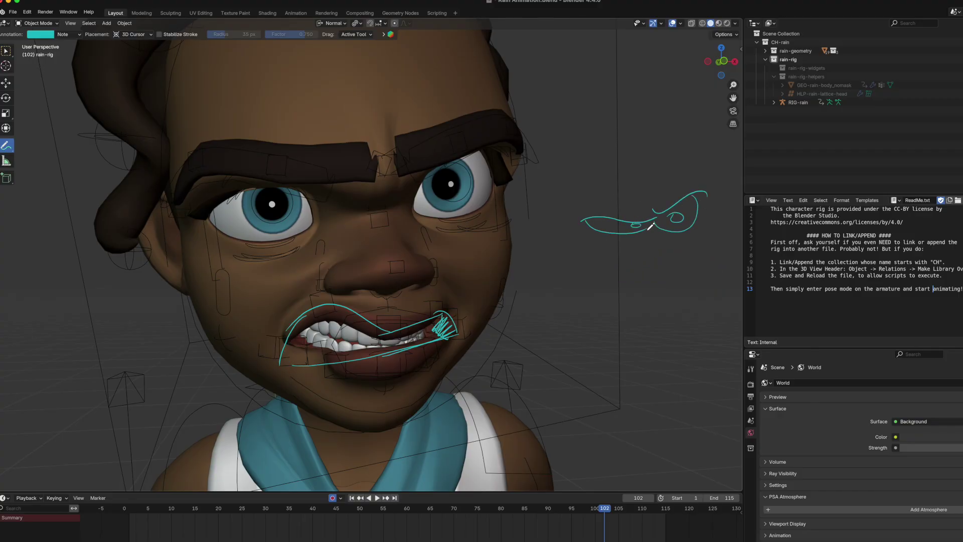
mouse_move(692, 285)
left_mouse_down()
mouse_move(587, 300)
mouse_move(685, 285)
left_mouse_up()
left_click_drag(609, 289, 687, 281)
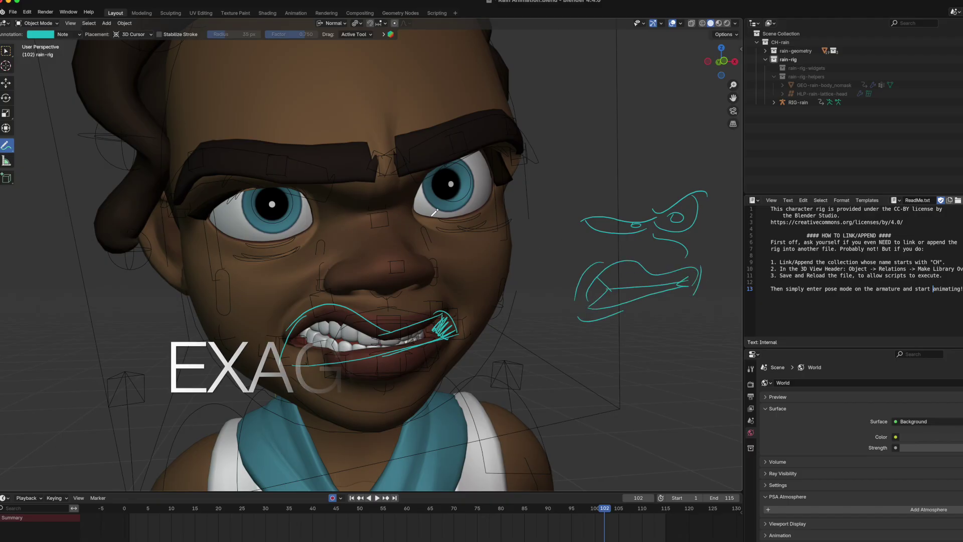
Undo the accent marks and the tilted mouth of the side sketch, keeping its eyes and nose line
key("ctrl+z")
key("ctrl+z")
key("ctrl+z")
key("ctrl+z")
key("ctrl+z")
key("ctrl+z")
key("ctrl+z")
key("ctrl+z")
key("ctrl+z")
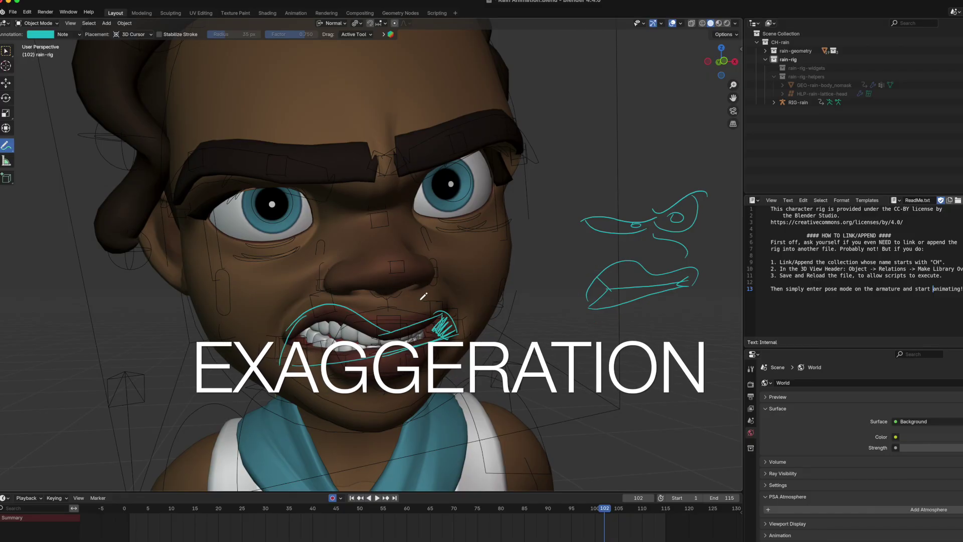
Play the final expression change through to frame 114 and view the character from farther out
key("space")
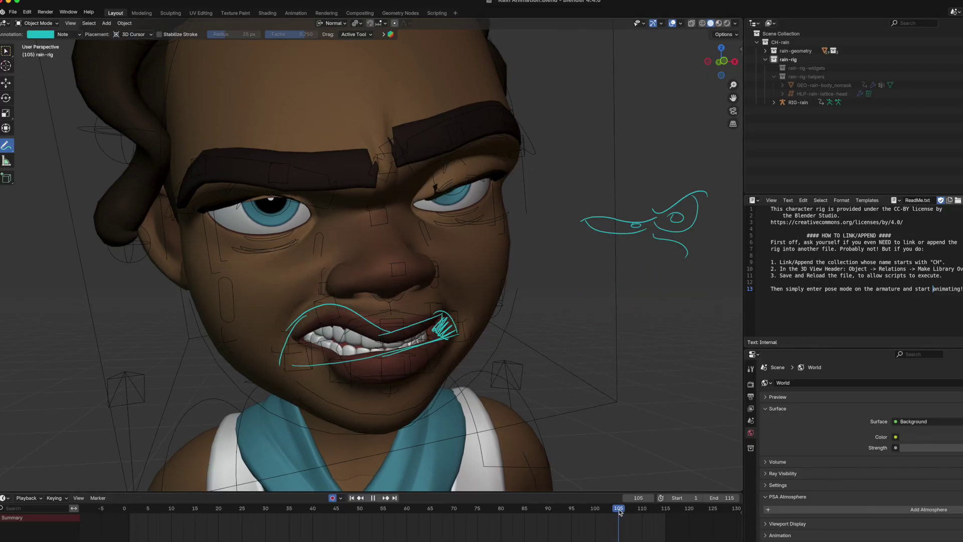
mouse_move(650, 505)
left_mouse_down()
mouse_move(584, 494)
mouse_move(668, 502)
mouse_move(616, 489)
mouse_move(662, 480)
left_mouse_up()
left_click_drag(728, 72, 749, 71)
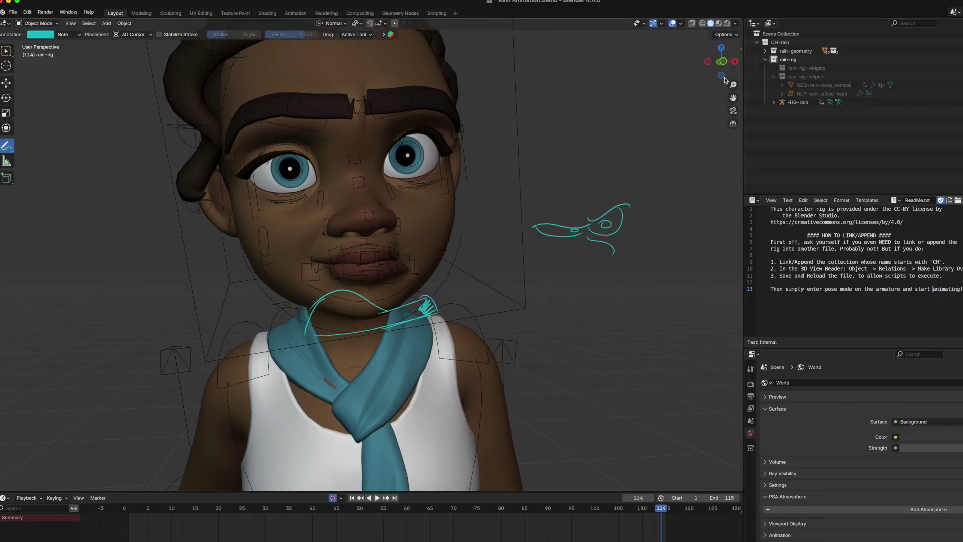
View the character from the front, return to frame 1, and go back to a perspective view
left_click(722, 63)
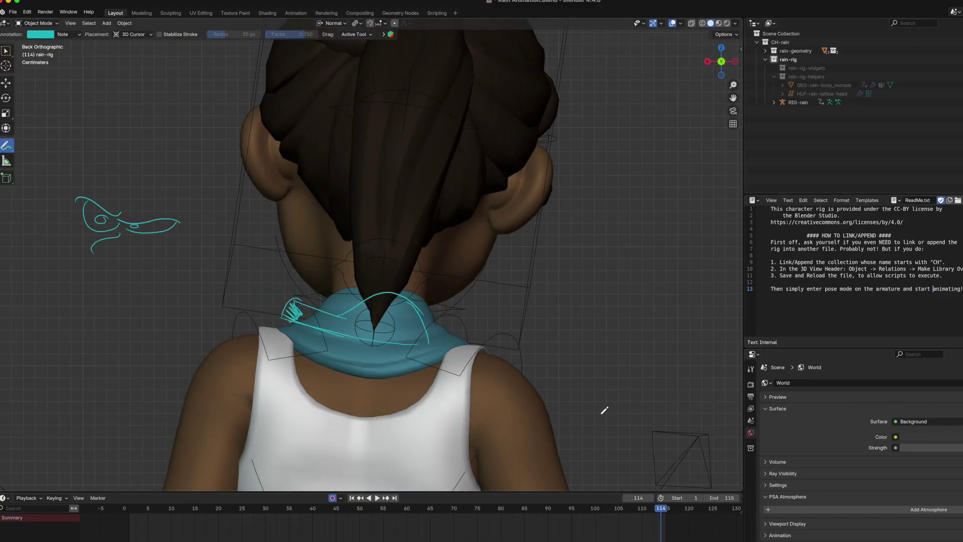
left_click(707, 62)
left_click(707, 62)
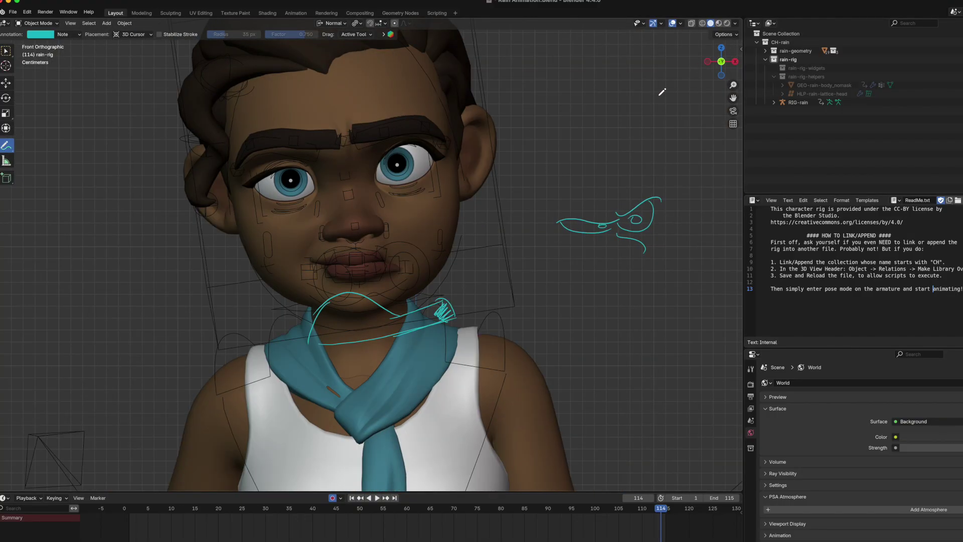
left_click_drag(479, 507, 129, 507)
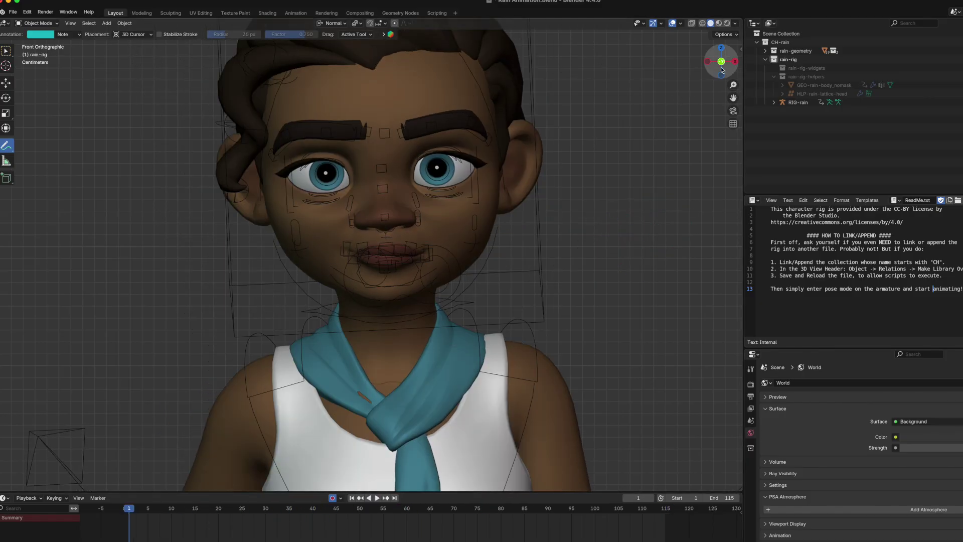
left_click_drag(722, 63, 514, 48)
left_click_drag(726, 63, 739, 69)
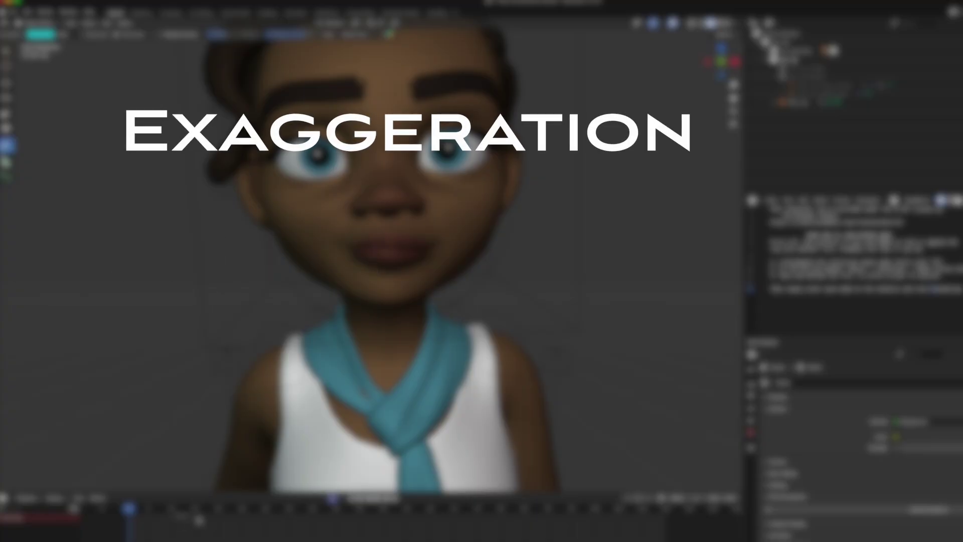
Review the exaggerated poses at frames 90, 78, 62 and 27 from an angled view
left_click_drag(376, 508, 548, 512)
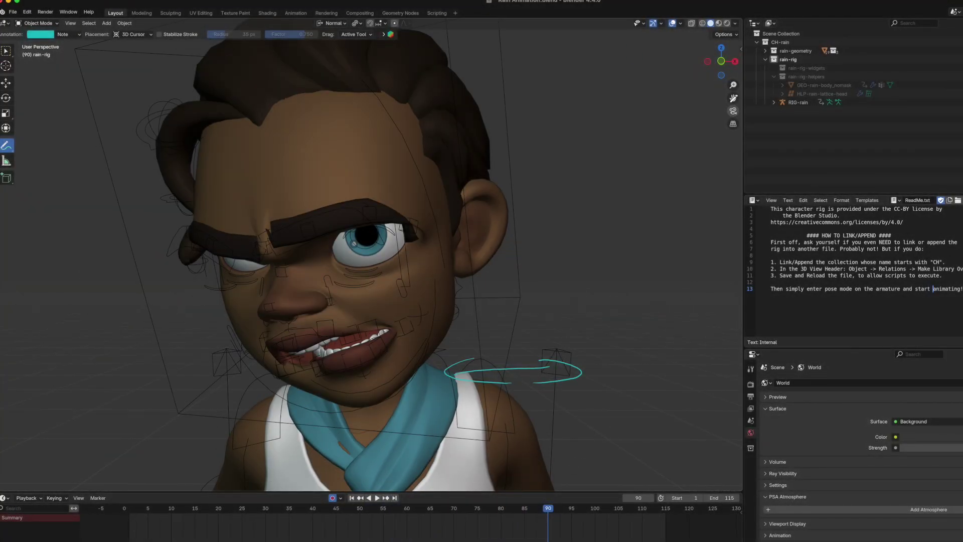
left_click_drag(722, 61, 745, 61)
left_click_drag(539, 510, 492, 506)
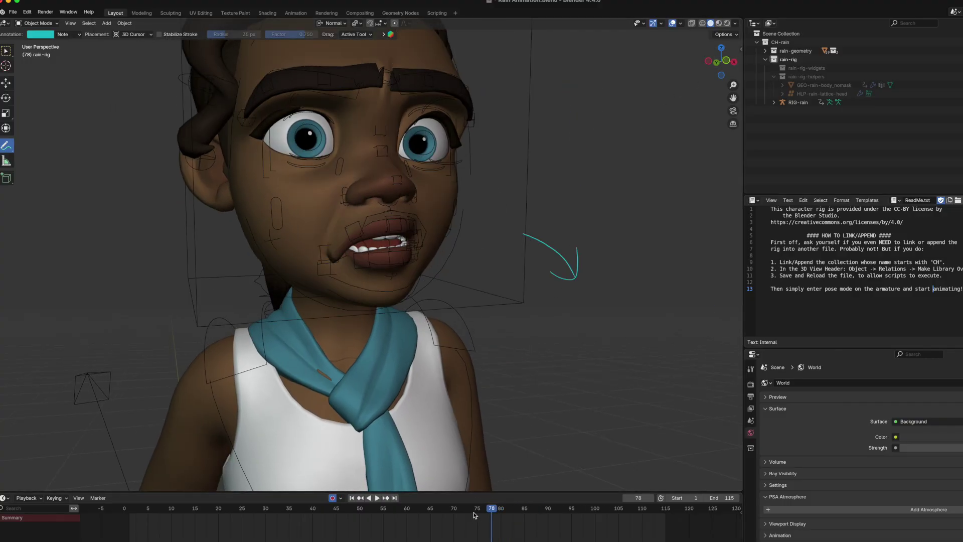
key("space")
left_click(415, 508)
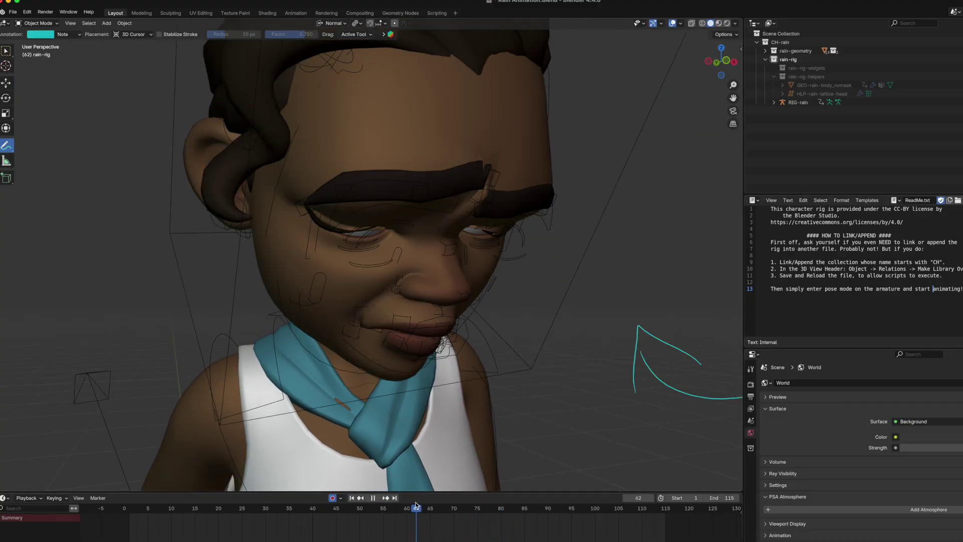
mouse_move(416, 507)
left_mouse_down()
mouse_move(293, 509)
mouse_move(250, 530)
left_mouse_up()
Close Rain Animation.blend without saving its changes and bring up the spring animation file
key("super+q")
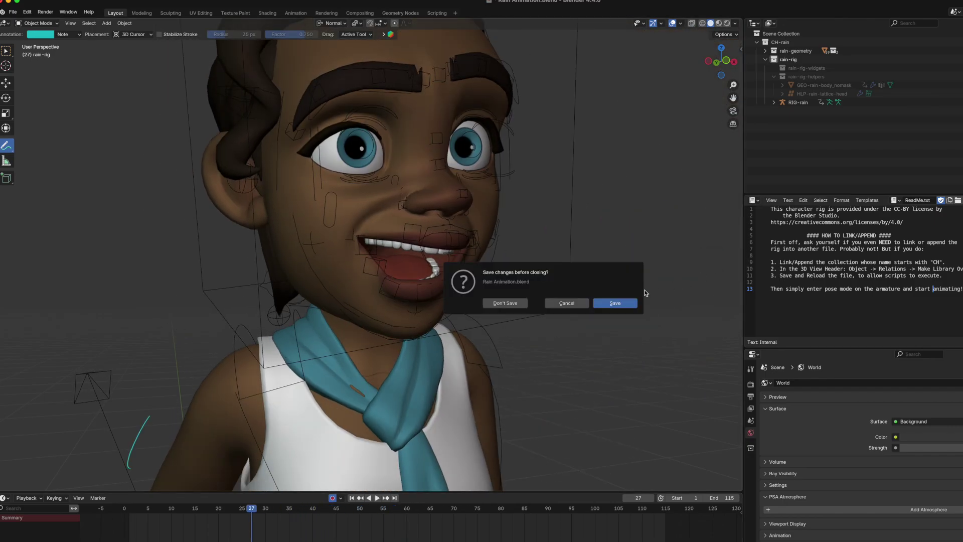
left_click(504, 303)
left_click(570, 282)
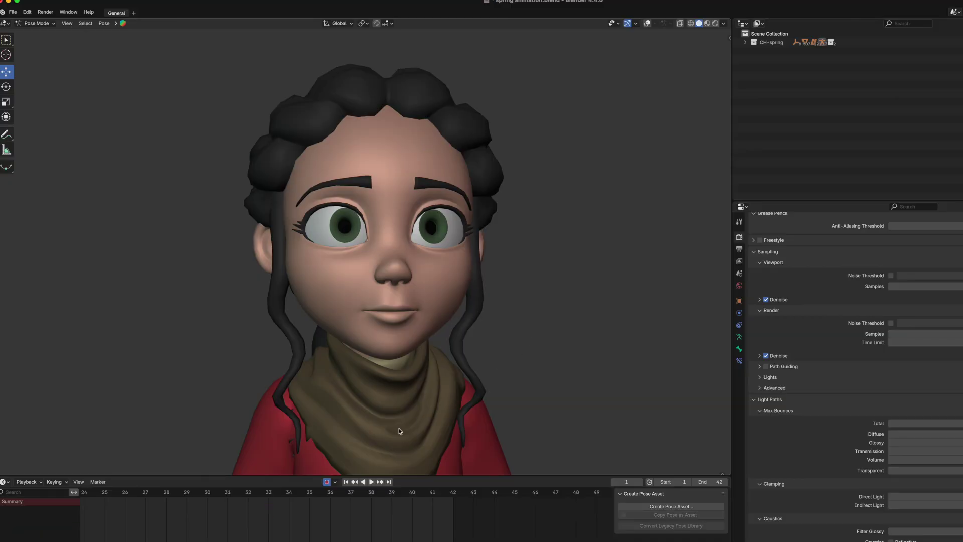
Show the Spring rig's controls with viewport overlays and play its animation, bringing the earlier frames into the timeline's range
left_click(646, 23)
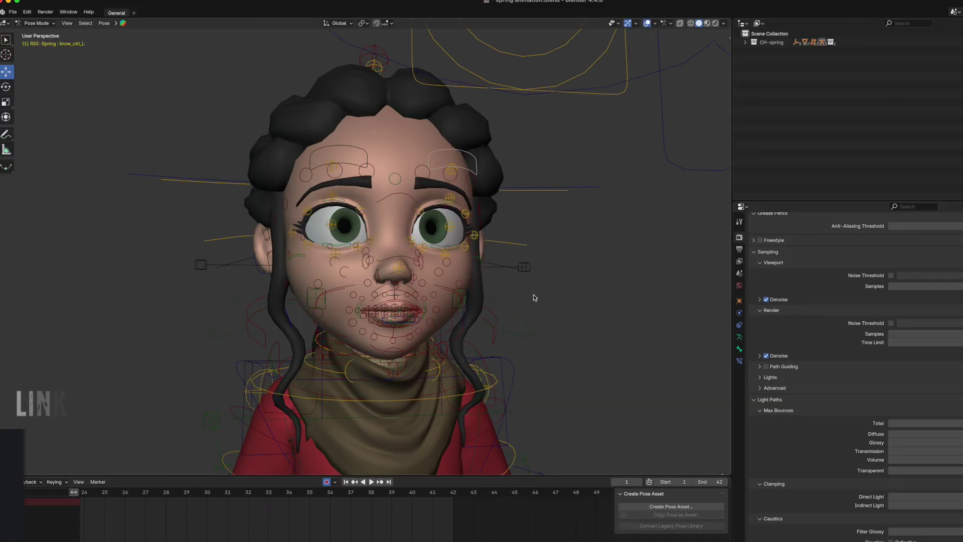
key("space")
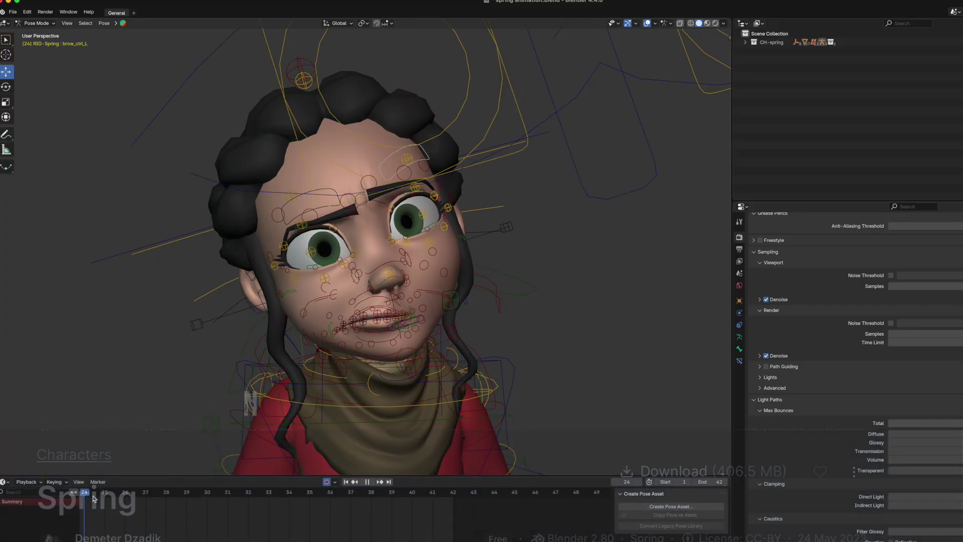
key("space")
scroll(216, 487, "left", 15)
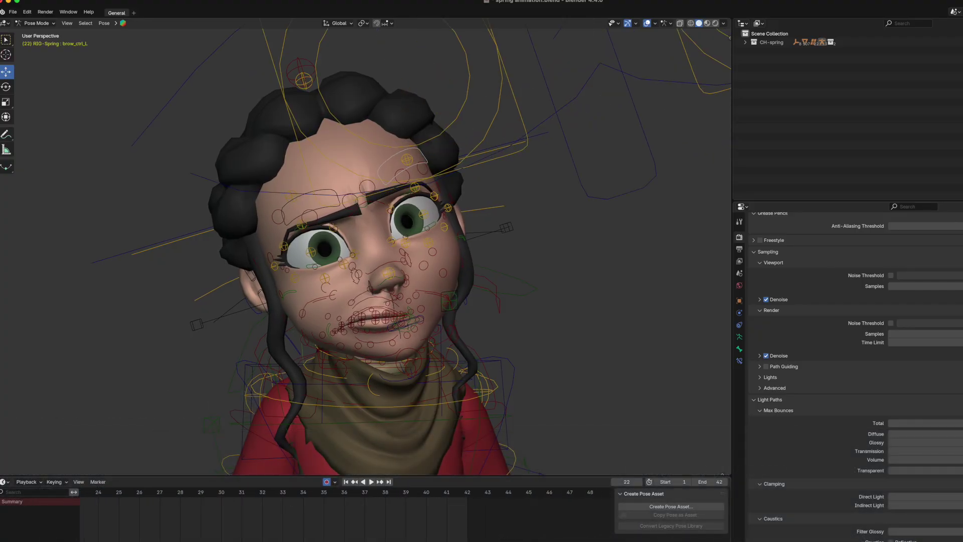
key("shift+Left")
key("space")
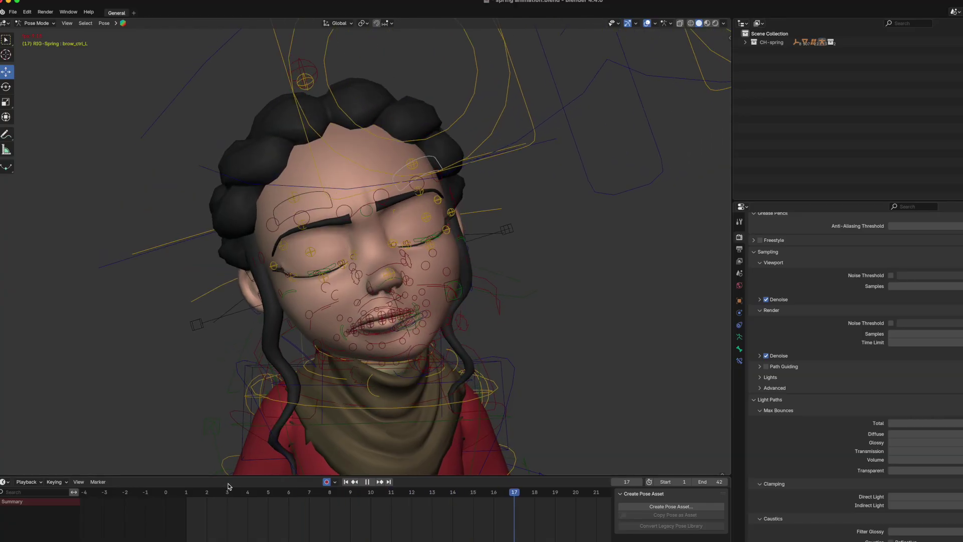
Pause the animation at frame 34 and draw annotation strokes along both eyebrows, across the brow line and across the mouth
key("space")
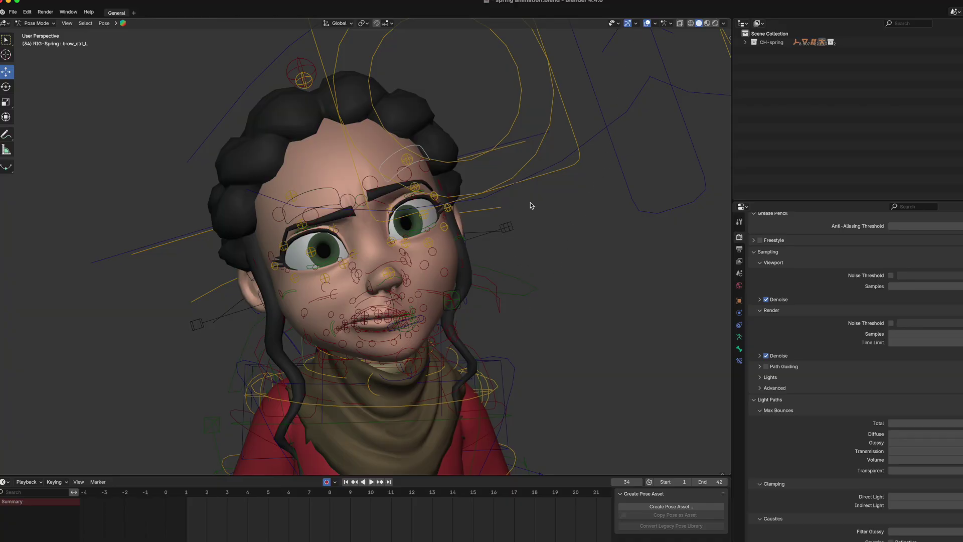
left_click(6, 87)
left_click(6, 135)
left_click_drag(279, 237, 360, 200)
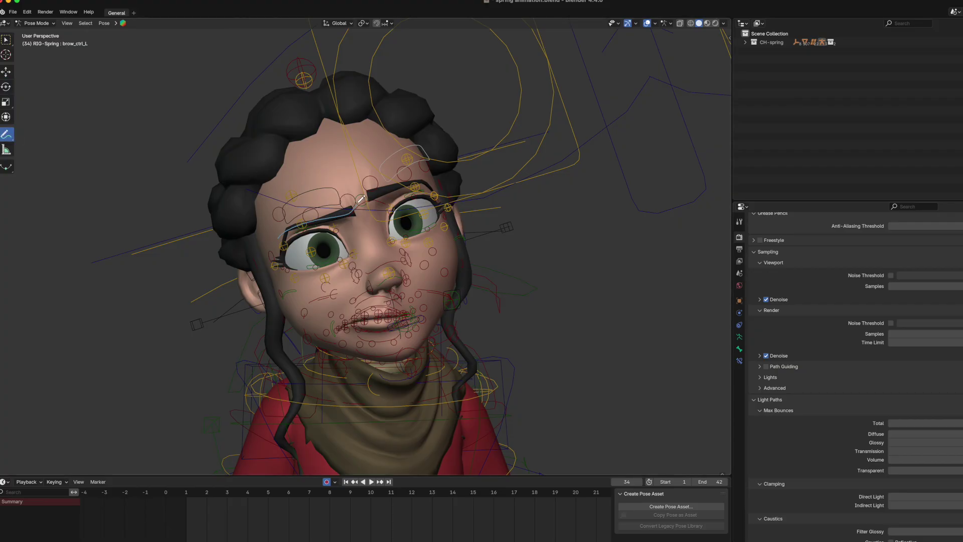
left_click_drag(404, 174, 441, 183)
mouse_move(296, 207)
left_mouse_down()
mouse_move(434, 161)
mouse_move(428, 169)
left_mouse_up()
left_click_drag(325, 332, 423, 317)
Scrub through the facial poses between frames 20 and 33, bringing the later frames into the timeline's range
mouse_move(474, 492)
left_mouse_down()
mouse_move(303, 502)
mouse_move(331, 507)
mouse_move(435, 487)
mouse_move(574, 483)
left_mouse_up()
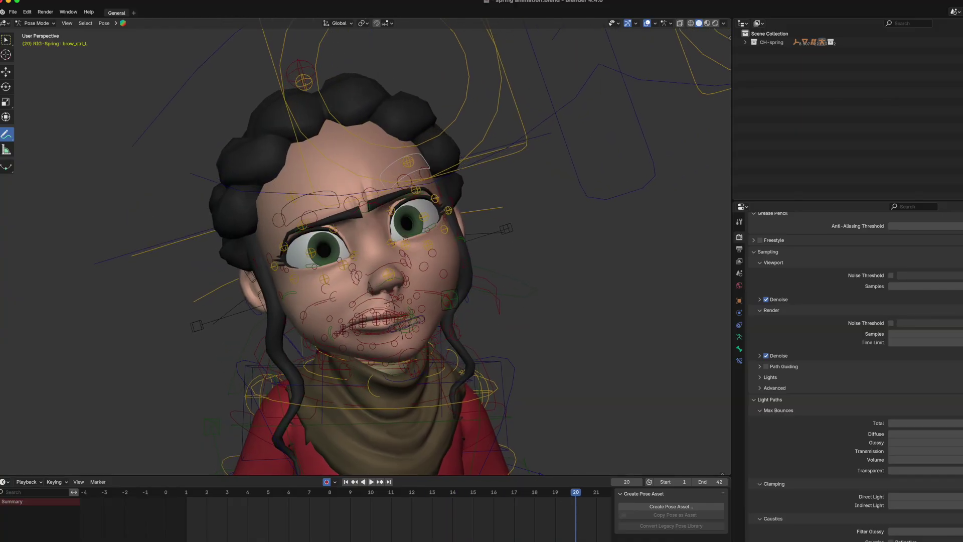
middle_click_drag(526, 508, 417, 508)
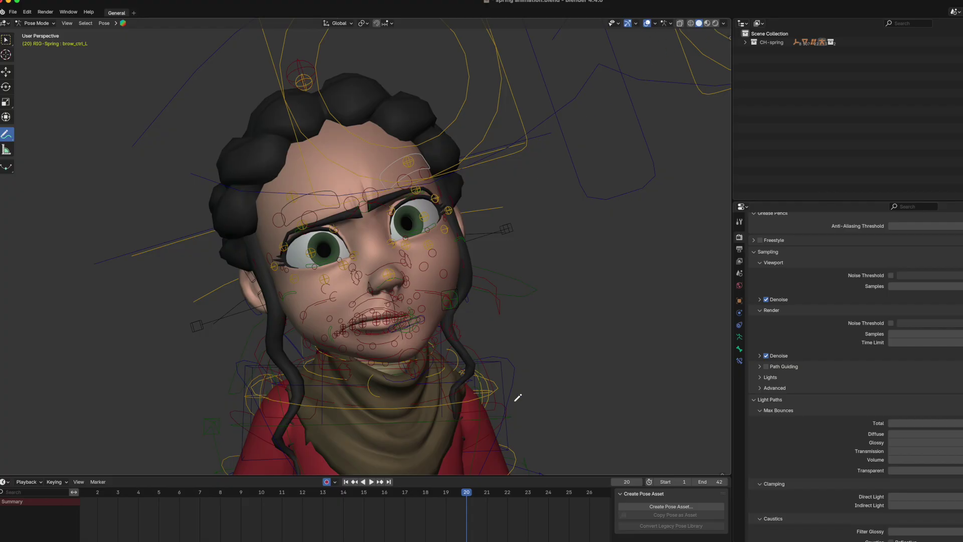
left_click_drag(471, 497, 713, 481)
scroll(519, 538, "right", 10)
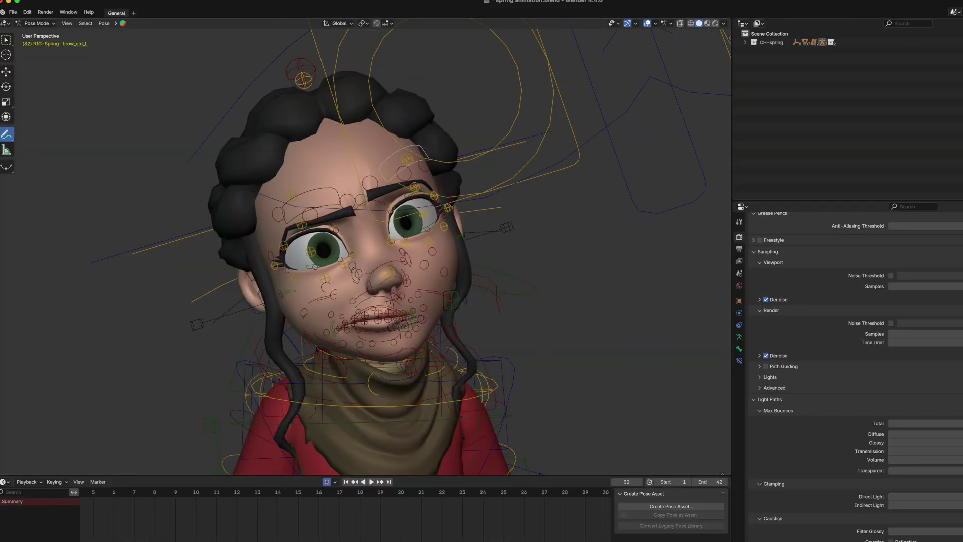
left_click(422, 492)
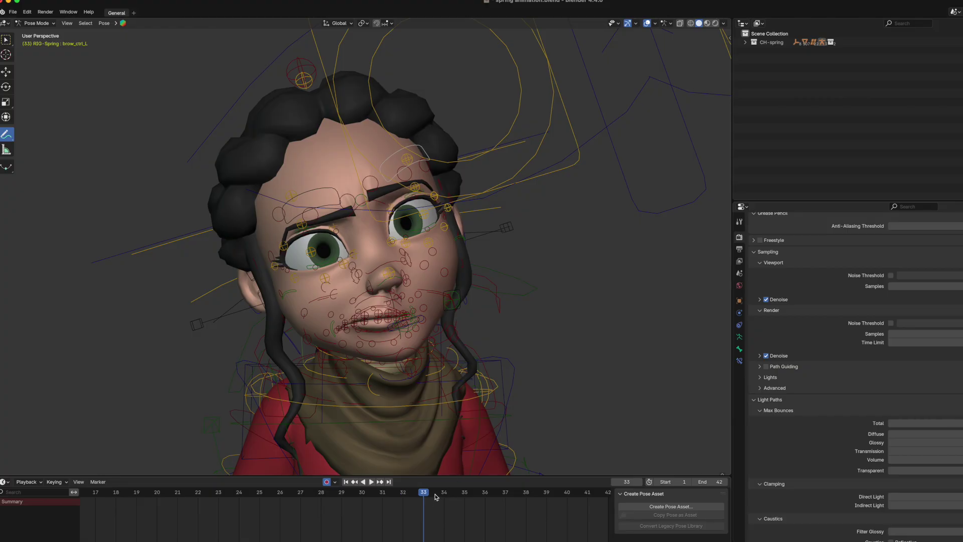
Circle both irises and draw a short two-headed arrow beside the head at frame 31, and add a stroke beside the eye at frame 22
left_click_drag(440, 493, 396, 456)
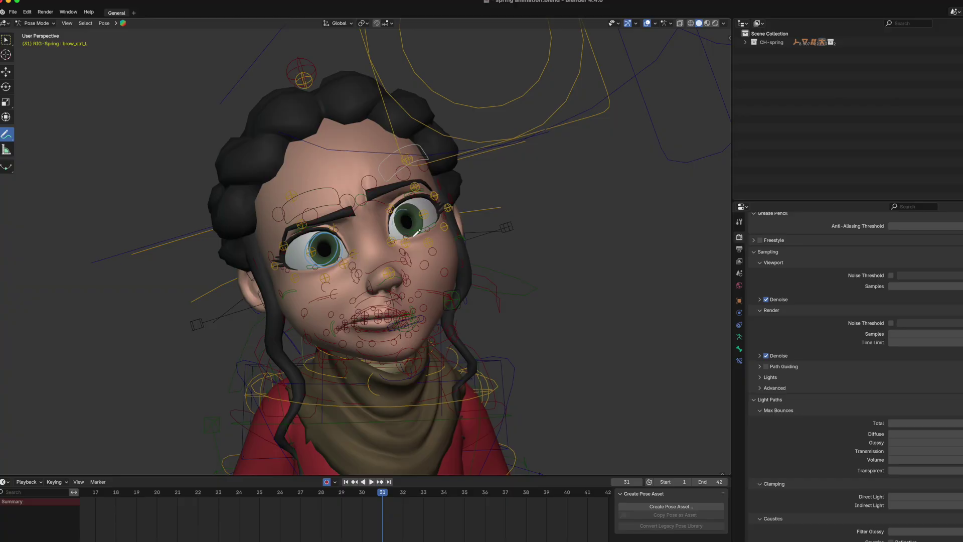
left_click(394, 230)
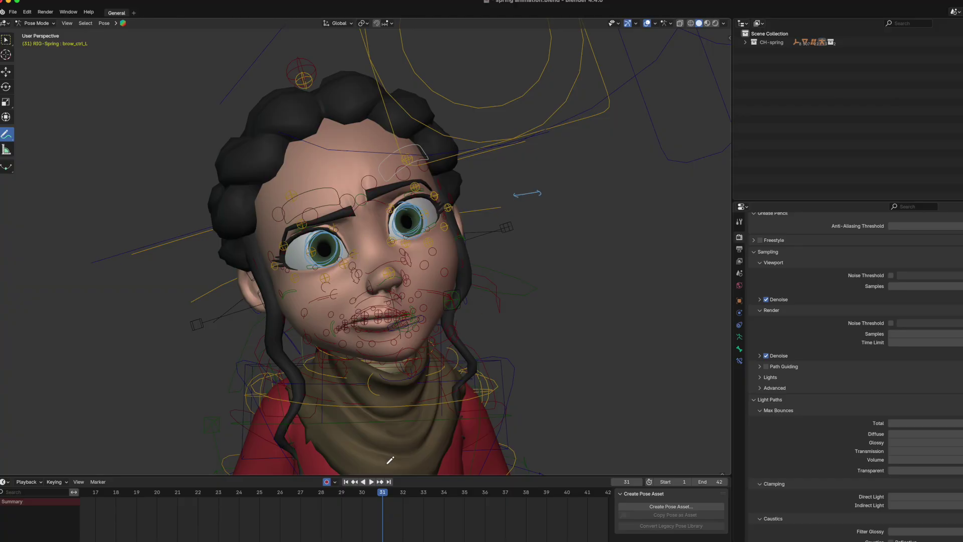
left_click_drag(379, 493, 193, 491)
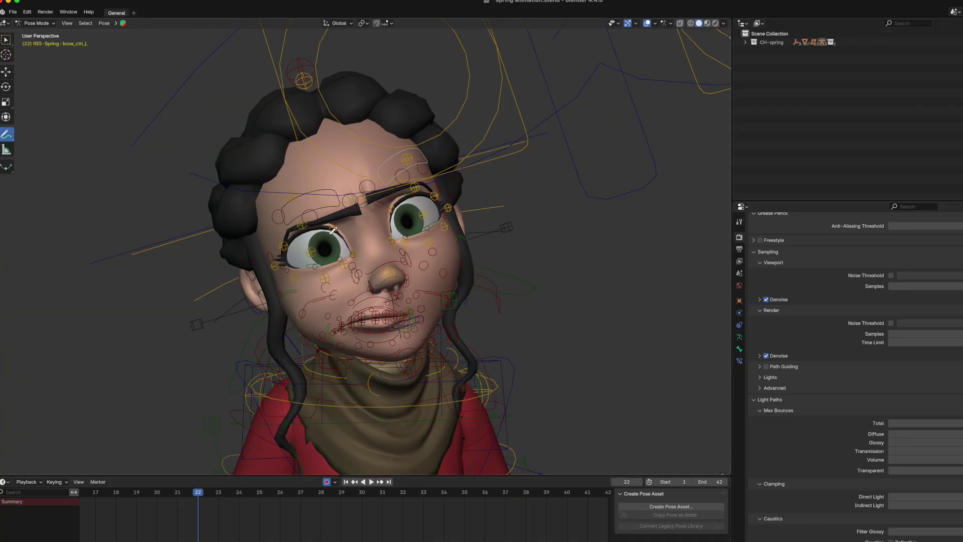
left_click_drag(452, 215, 493, 200)
Review the frame 22 pose without viewport overlays, show them again, and scrub back to the half-closed eyes at frame 18
left_click(647, 23)
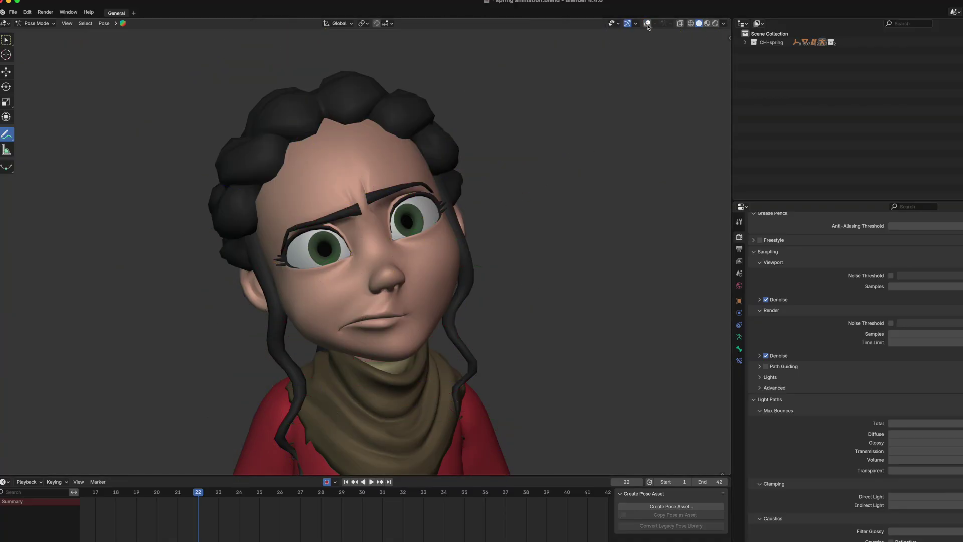
left_click(647, 23)
left_click_drag(198, 493, 112, 502)
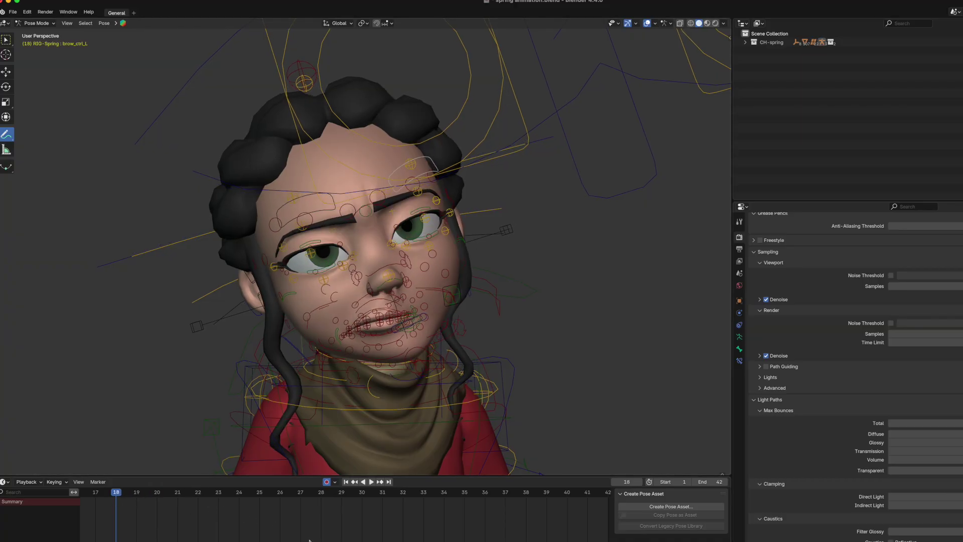
key("space")
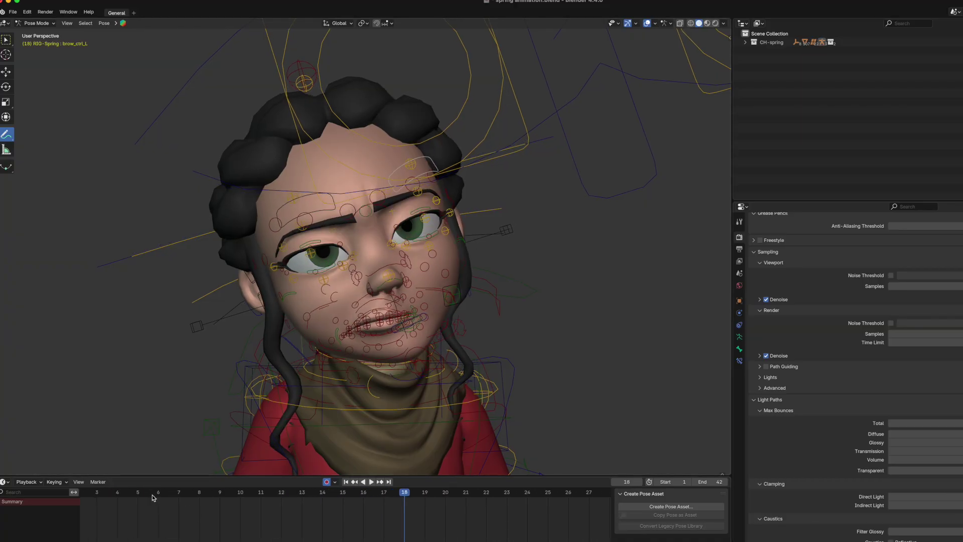